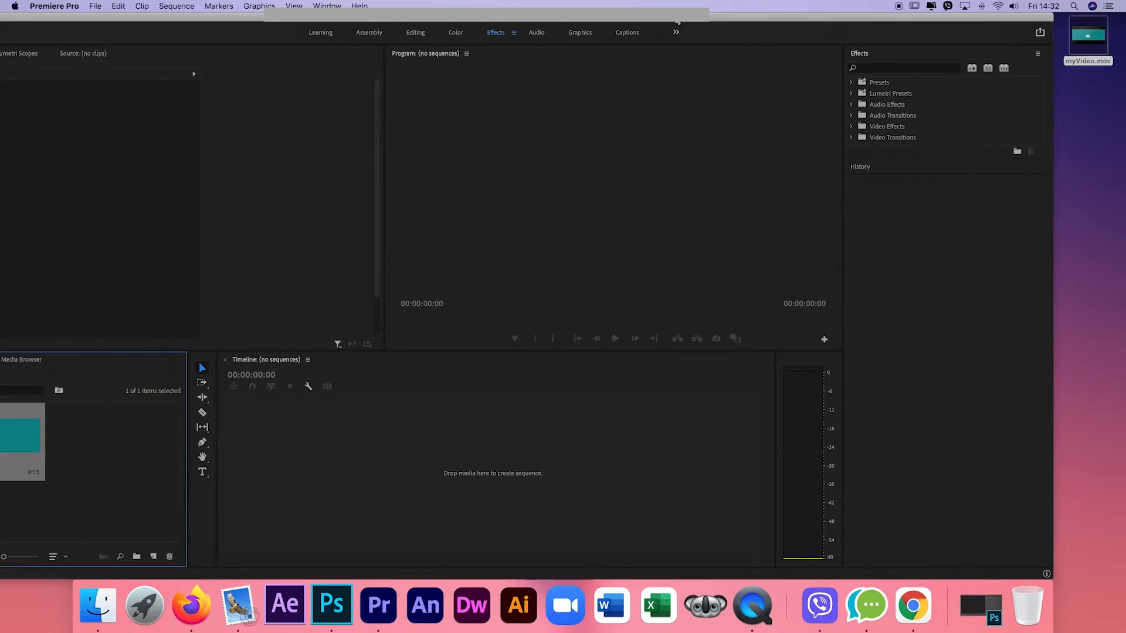
Step: Create a new sequence with a 640 by 480 frame size and a Square Pixels (1.0) aspect ratio
click(94, 8)
mouse_move(120, 22)
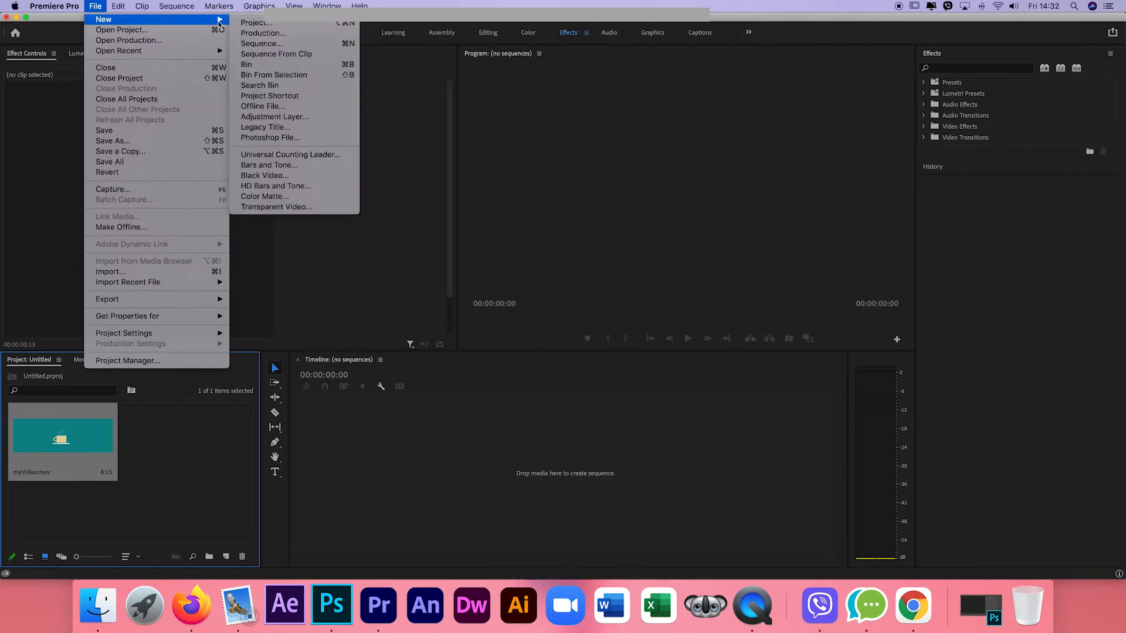
click(253, 45)
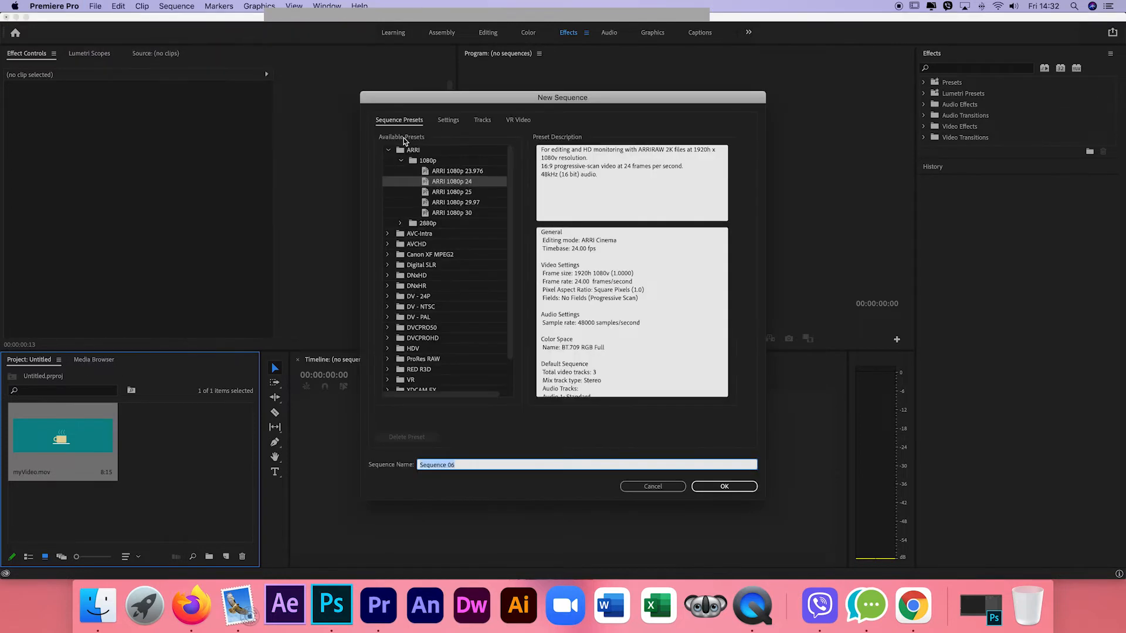
click(446, 118)
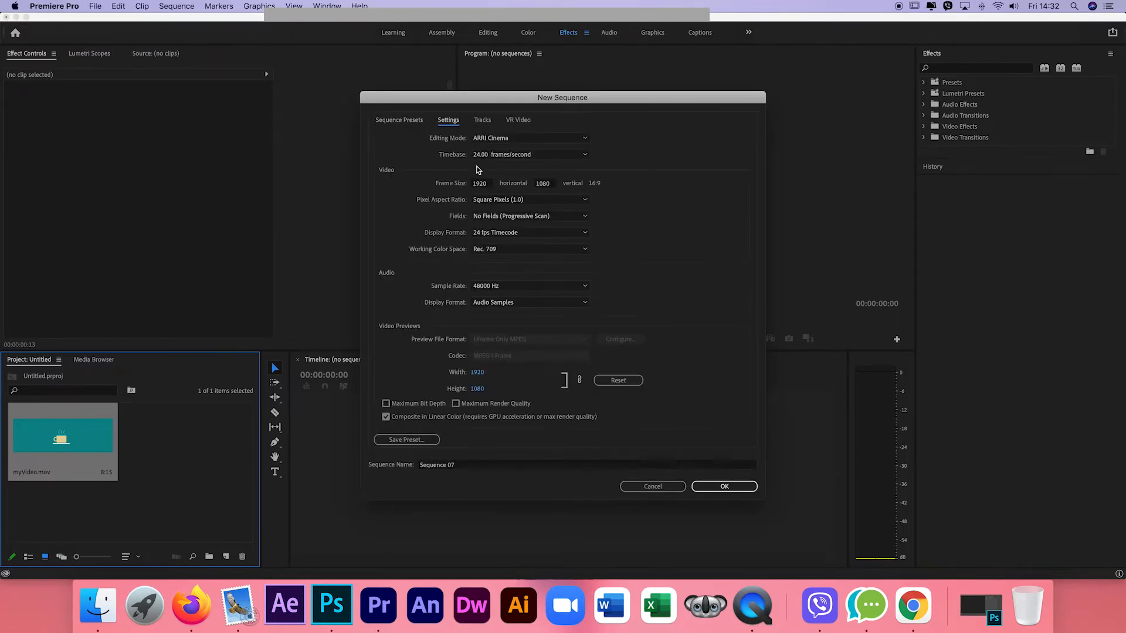
click(490, 186)
text(640)
click(551, 185)
text(480)
key(Return)
click(486, 200)
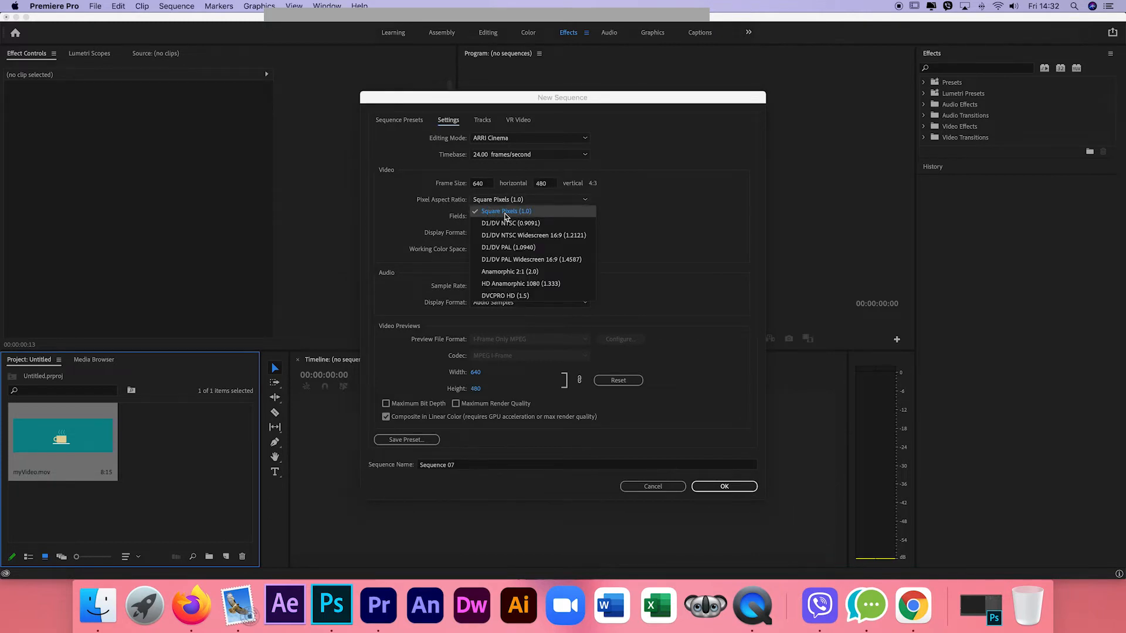
click(505, 212)
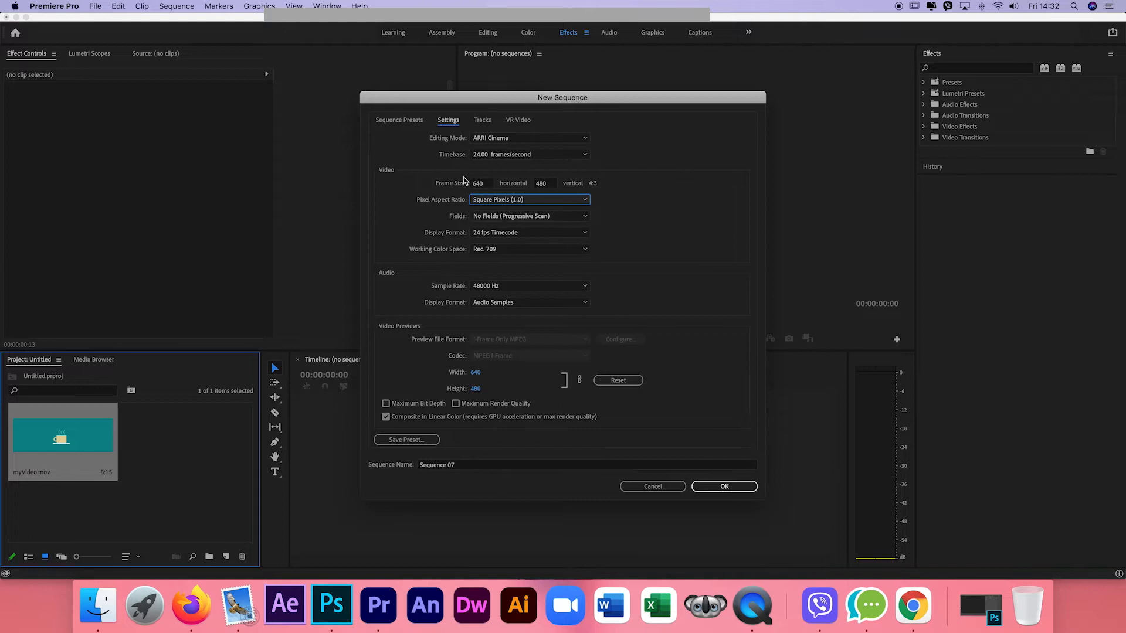
click(720, 487)
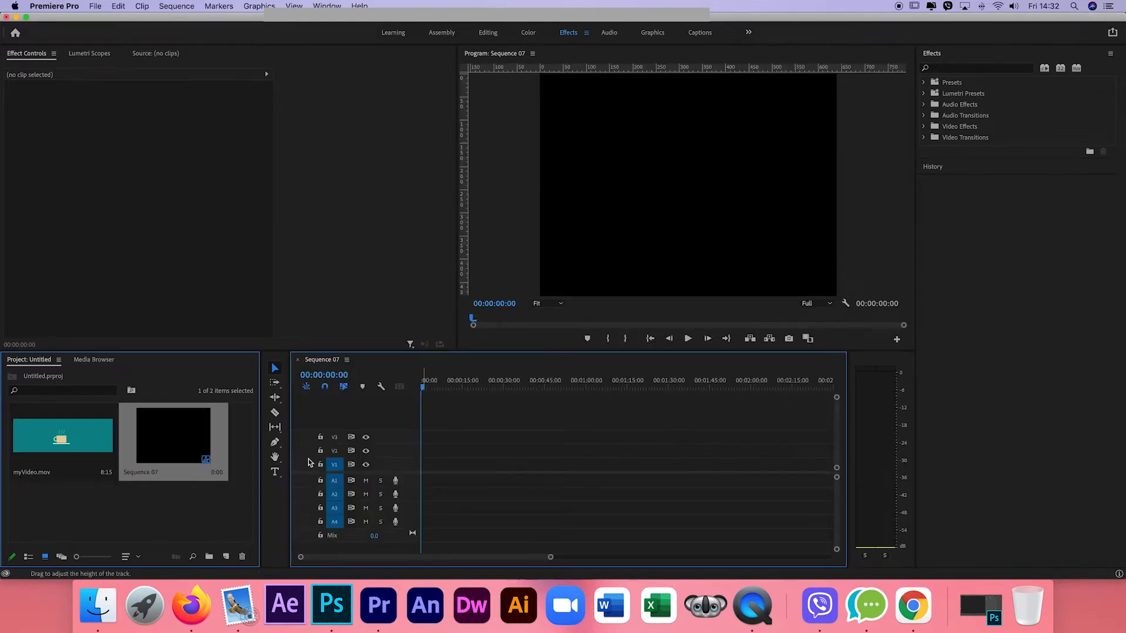
Step: Place myVideo.mov at the start of video track V1, keeping the existing sequence settings
click(61, 439)
drag(61, 438, 439, 476)
click(638, 326)
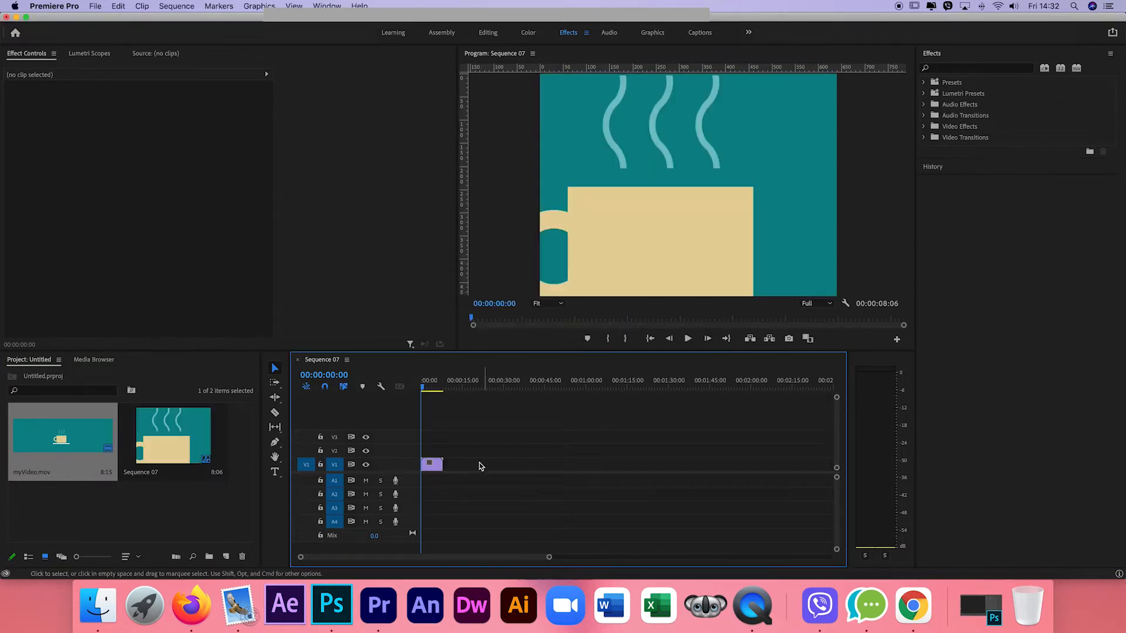
Step: Scale the myVideo.mov clip down to about 49.2 and set its horizontal position to 350
click(430, 388)
drag(432, 387, 433, 386)
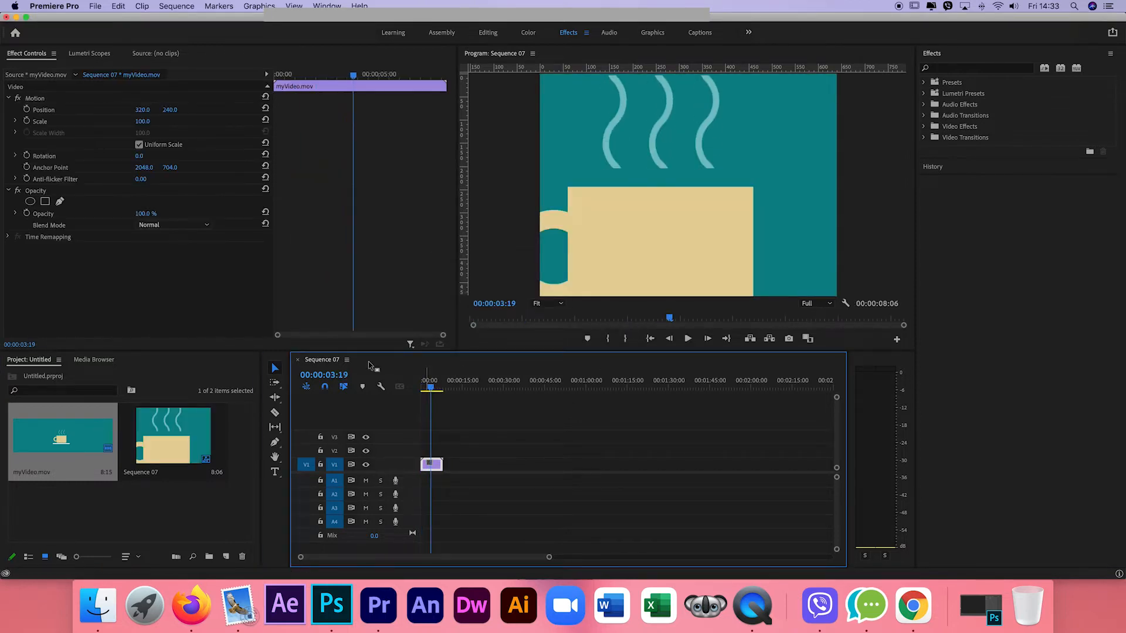
click(14, 121)
drag(139, 143, 79, 152)
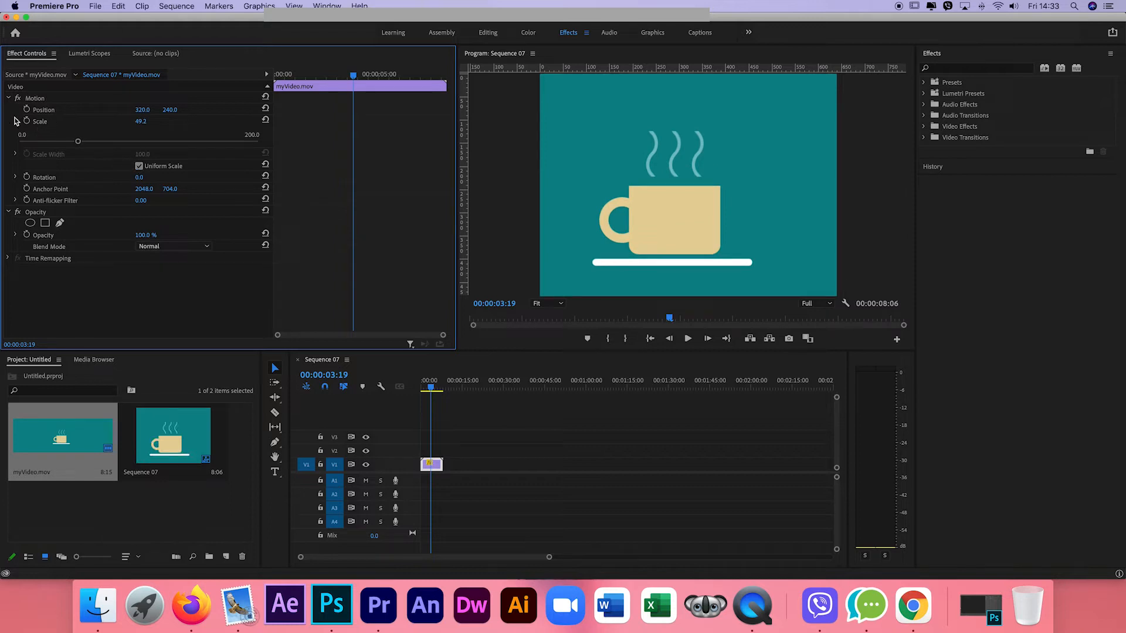
click(142, 110)
text(350)
key(Return)
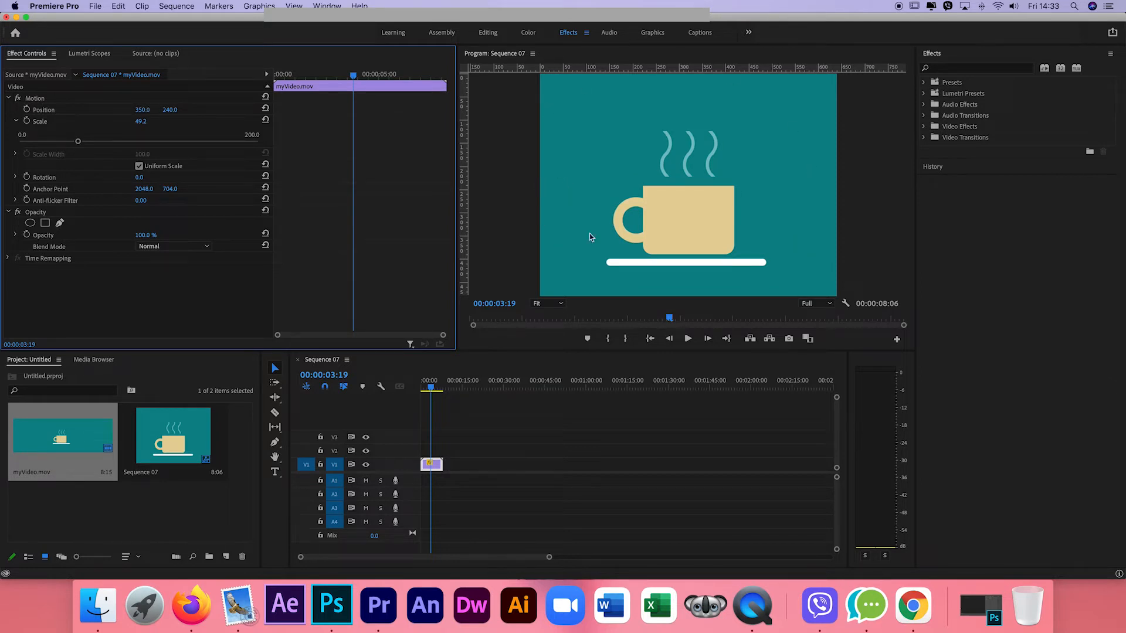
Step: Open the media export settings for the sequence and set the format to H.264
click(96, 6)
mouse_move(125, 299)
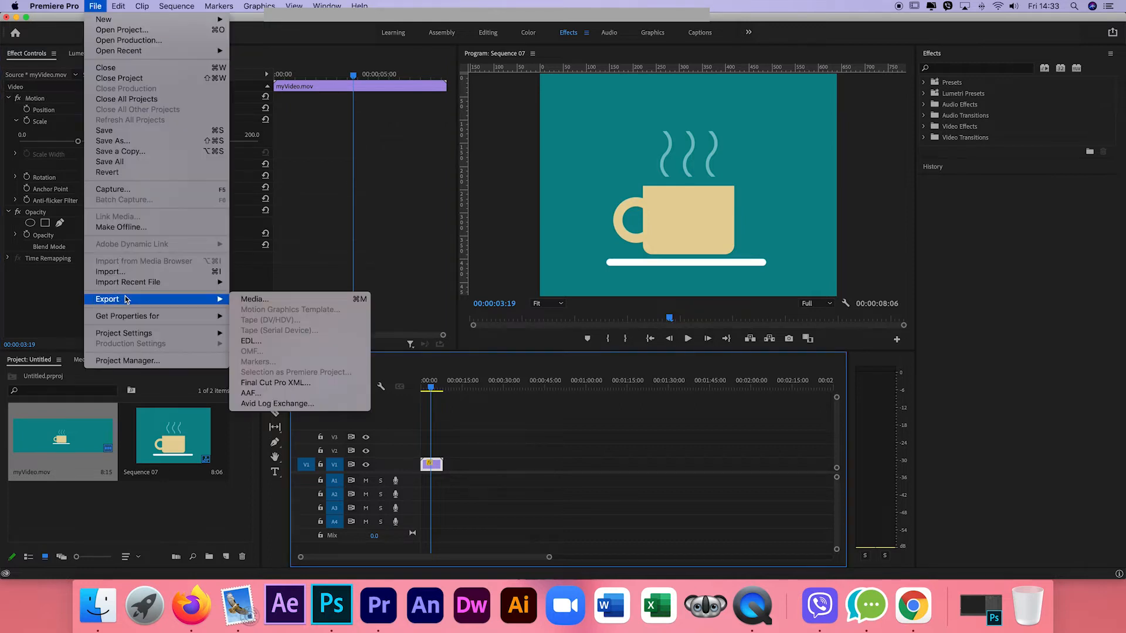
click(247, 299)
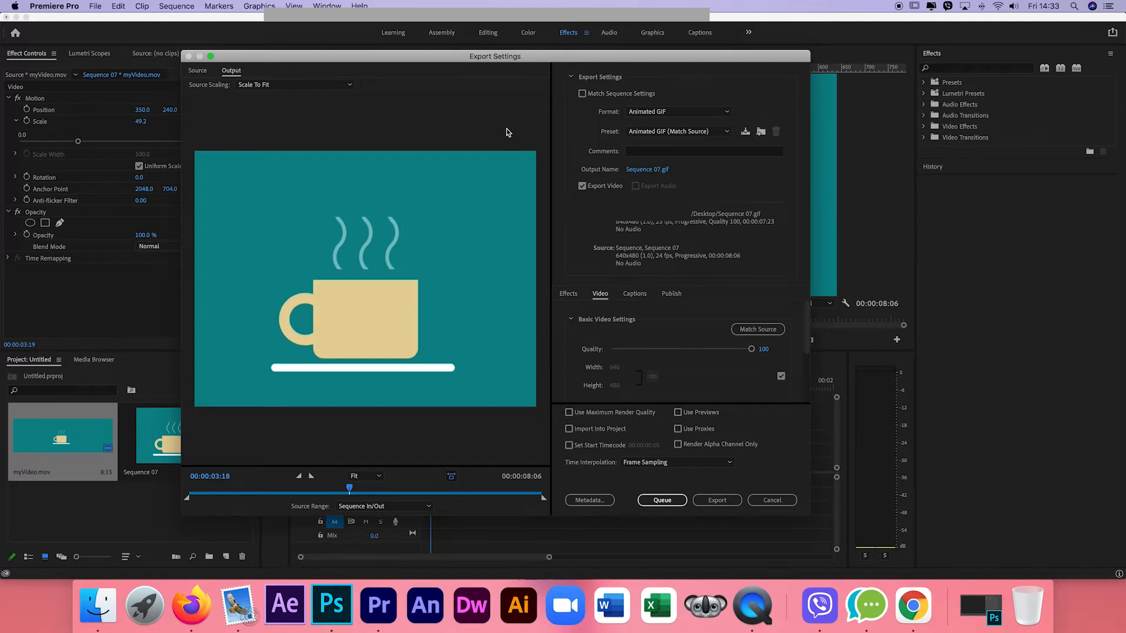
click(633, 113)
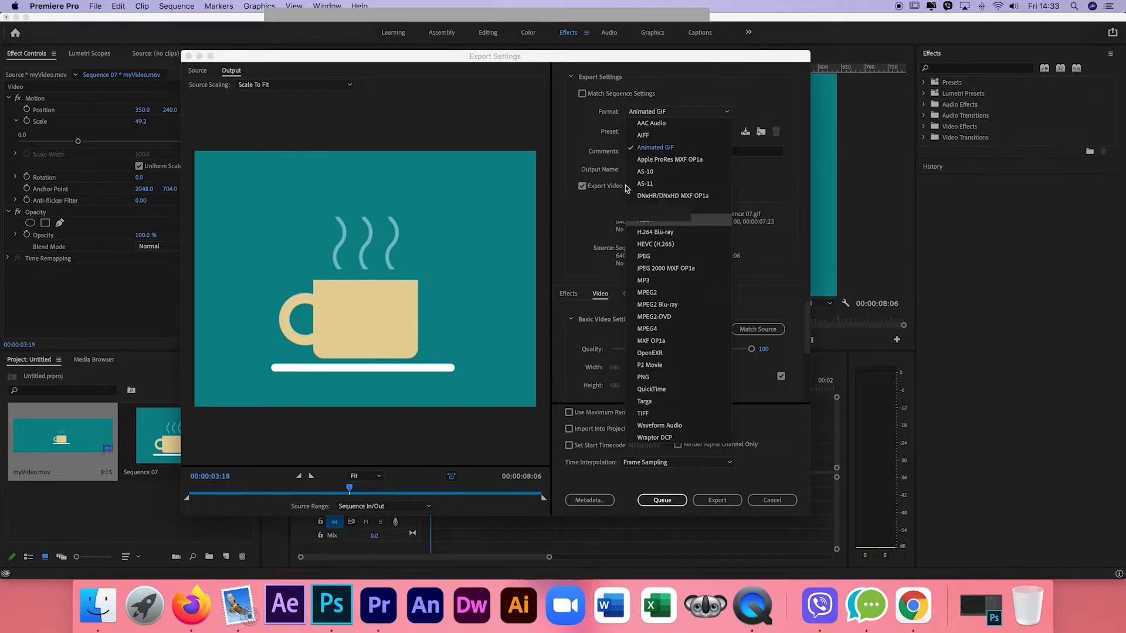
click(644, 220)
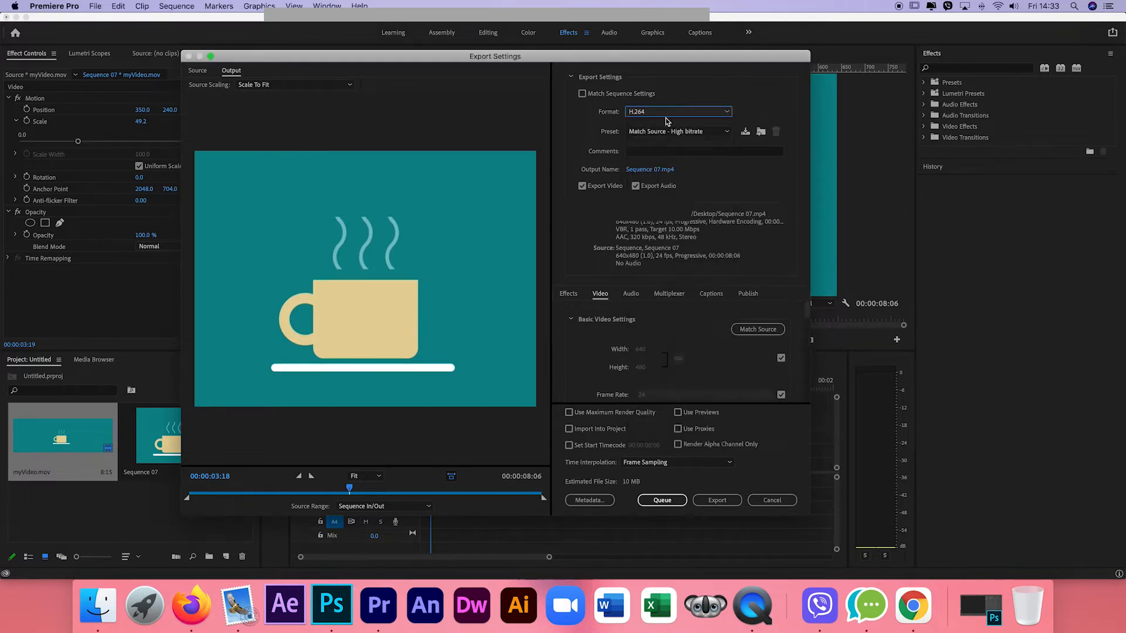
Step: Name the exported MP4 edited-video and set it to save on the Desktop
click(644, 170)
key(BackSpace)
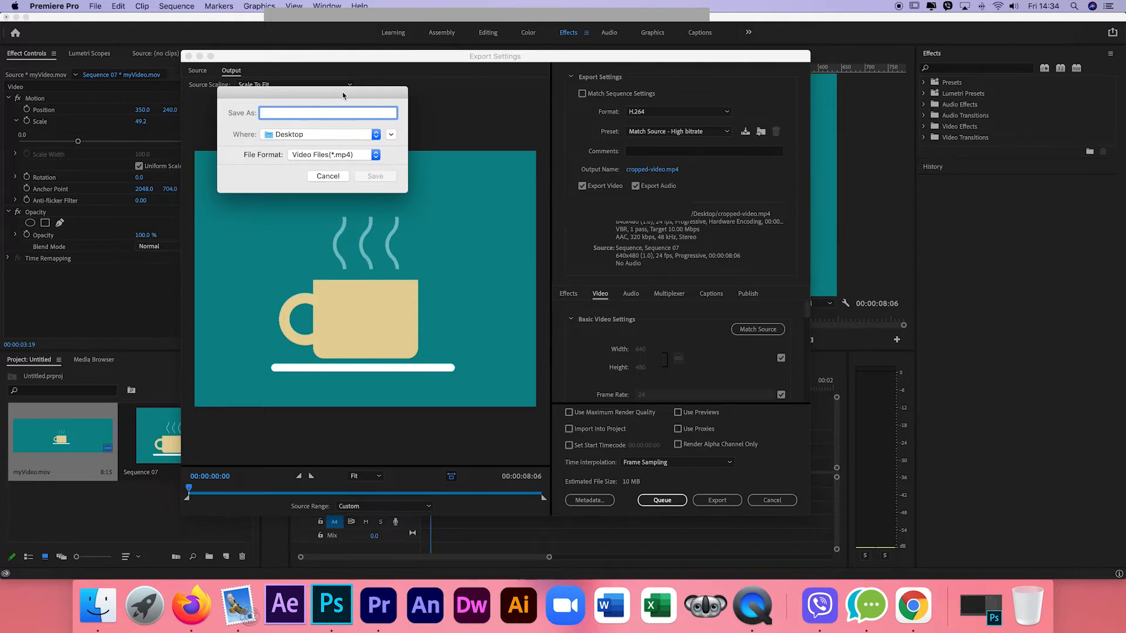
text(edited-vid)
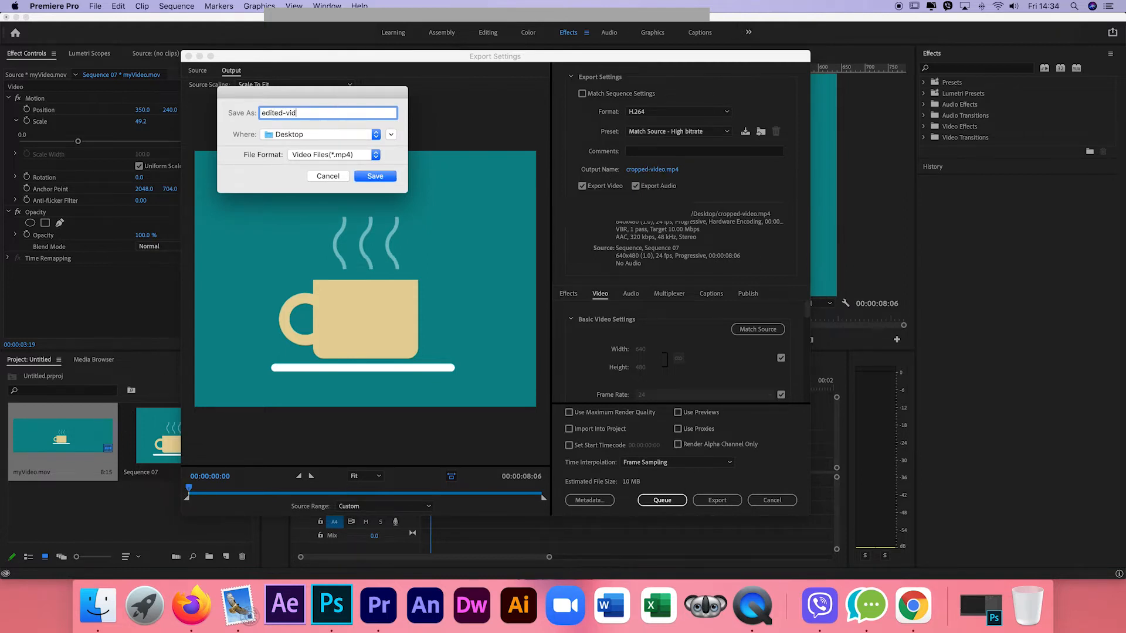
text(eo)
click(368, 177)
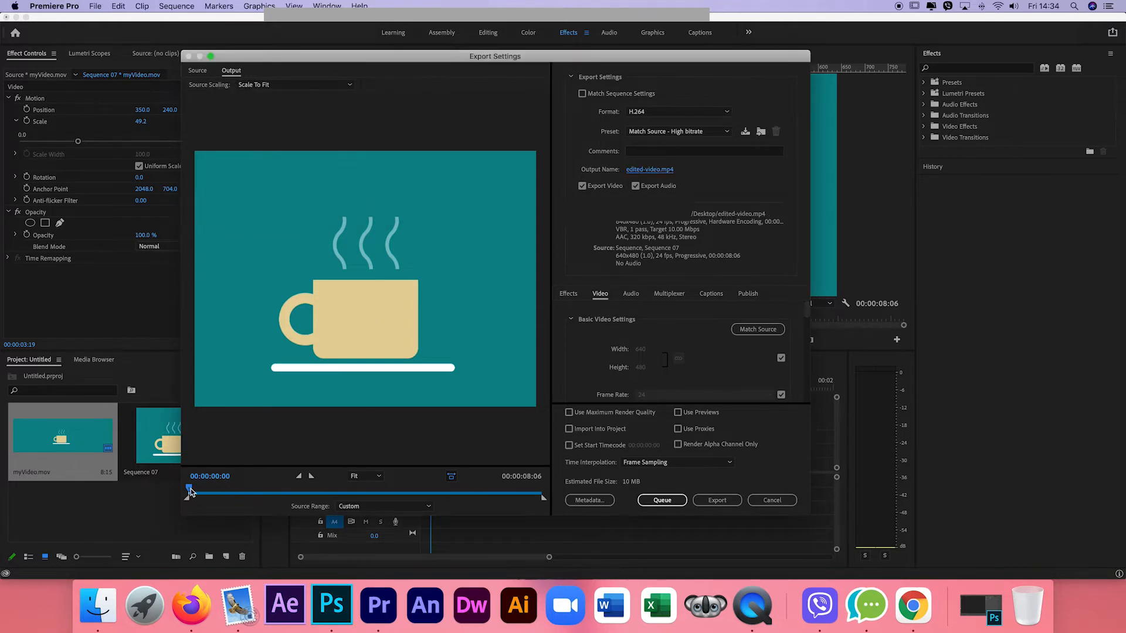
Step: Trim the export range to run from about 00:00:01:20 to 00:00:04:19 and export the video
drag(191, 491, 233, 491)
drag(234, 491, 270, 491)
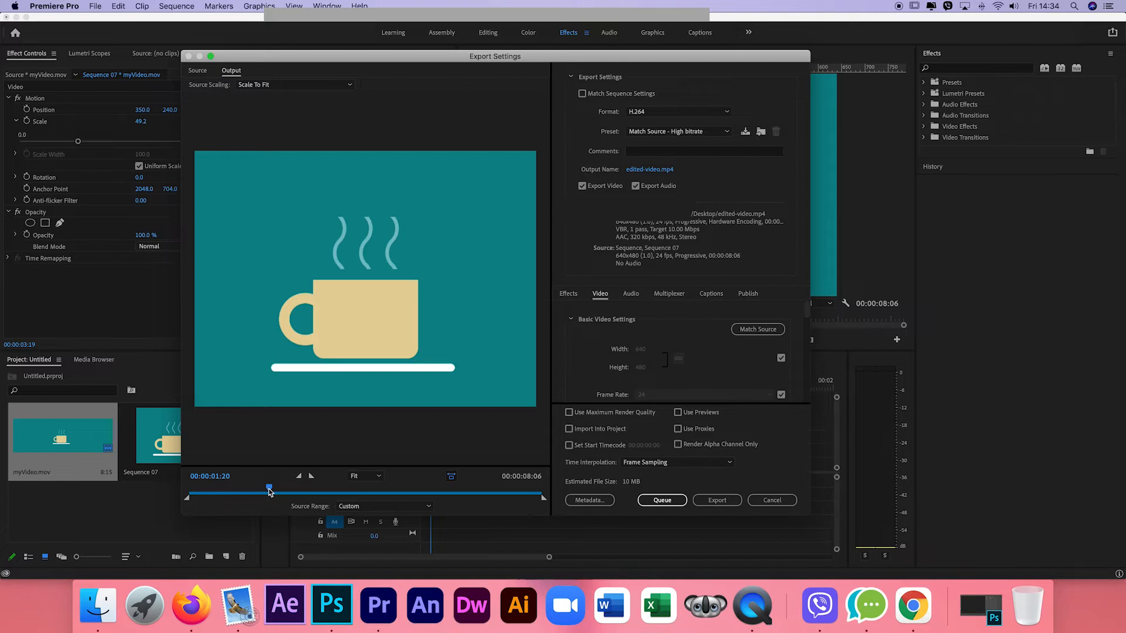
drag(187, 500, 267, 504)
drag(543, 502, 398, 499)
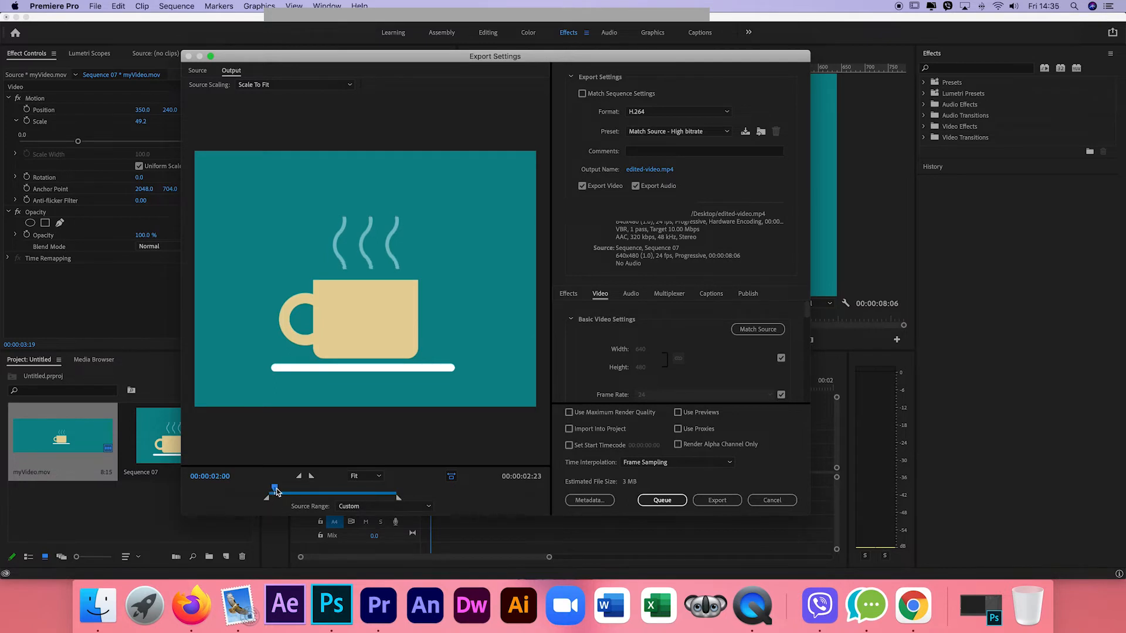
drag(271, 492, 397, 494)
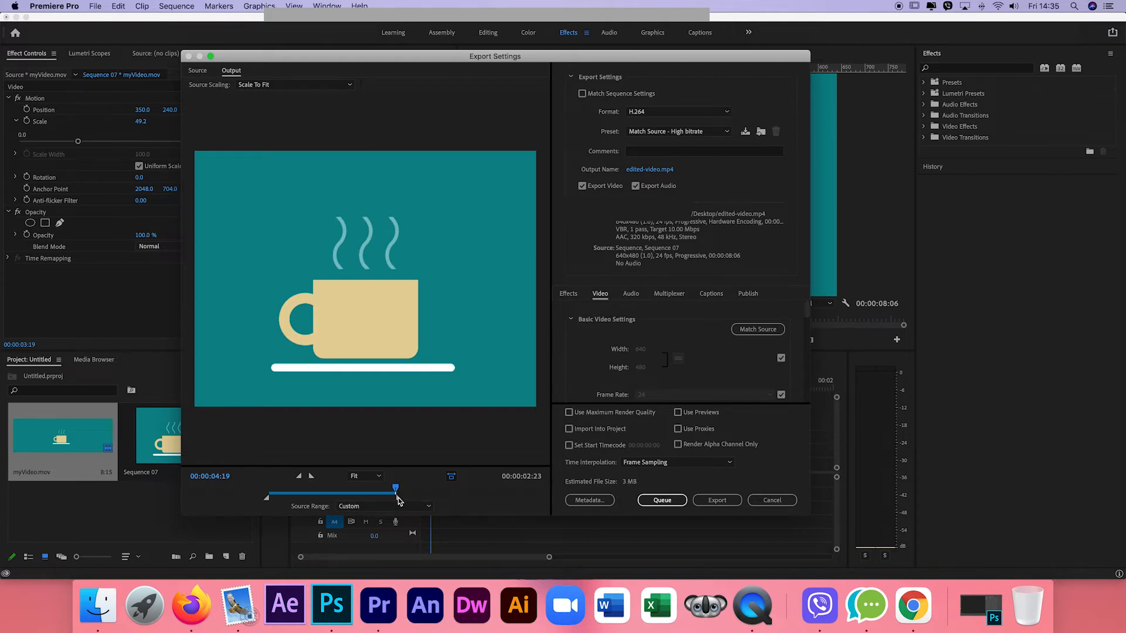
mouse_move(398, 498)
mouse_down()
mouse_move(270, 481)
mouse_move(397, 479)
mouse_up()
click(715, 500)
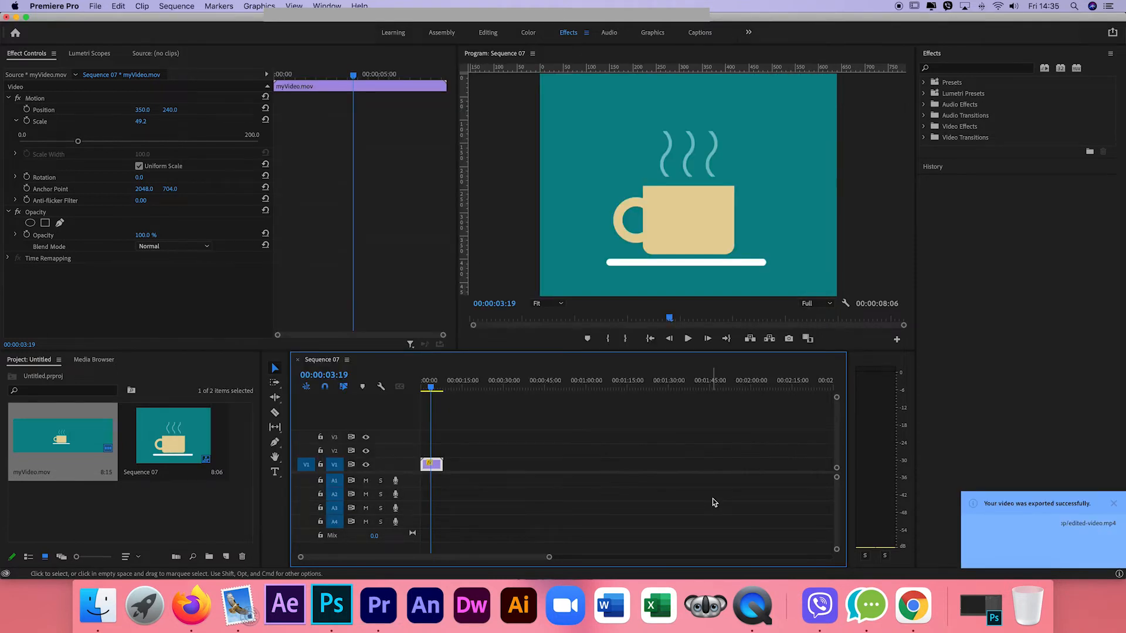
Step: Delete the 640 by 480 sequence and the myVideo.mov clip from the project
click(178, 459)
key(Delete)
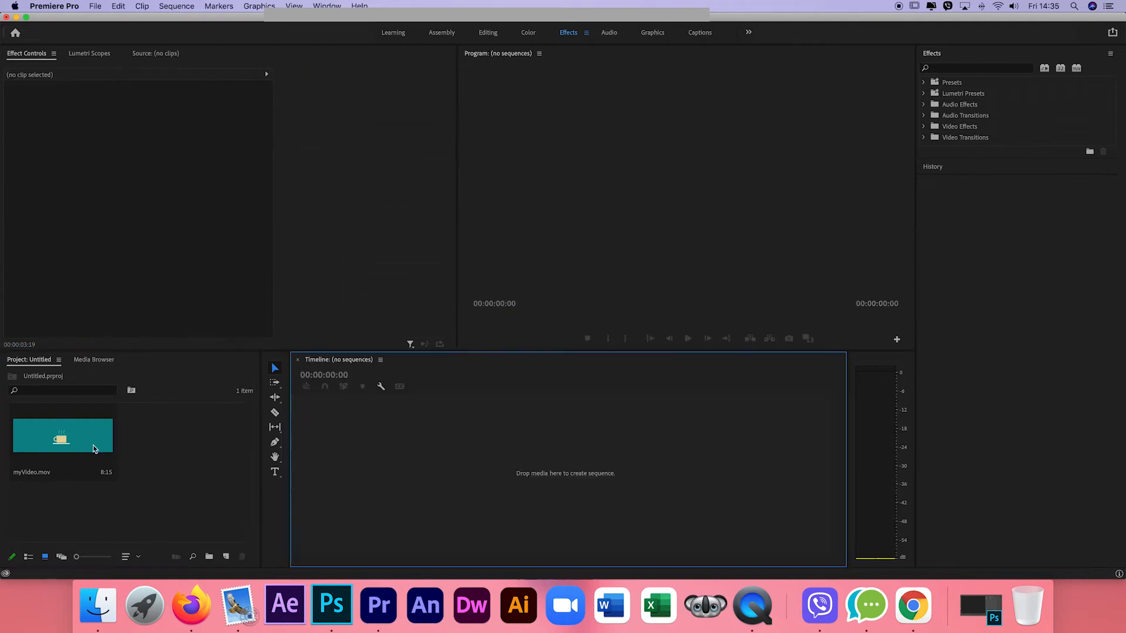
click(99, 454)
key(Delete)
Step: Import edited-video.mp4 from the desktop into the emptied project
drag(858, 21, 777, 18)
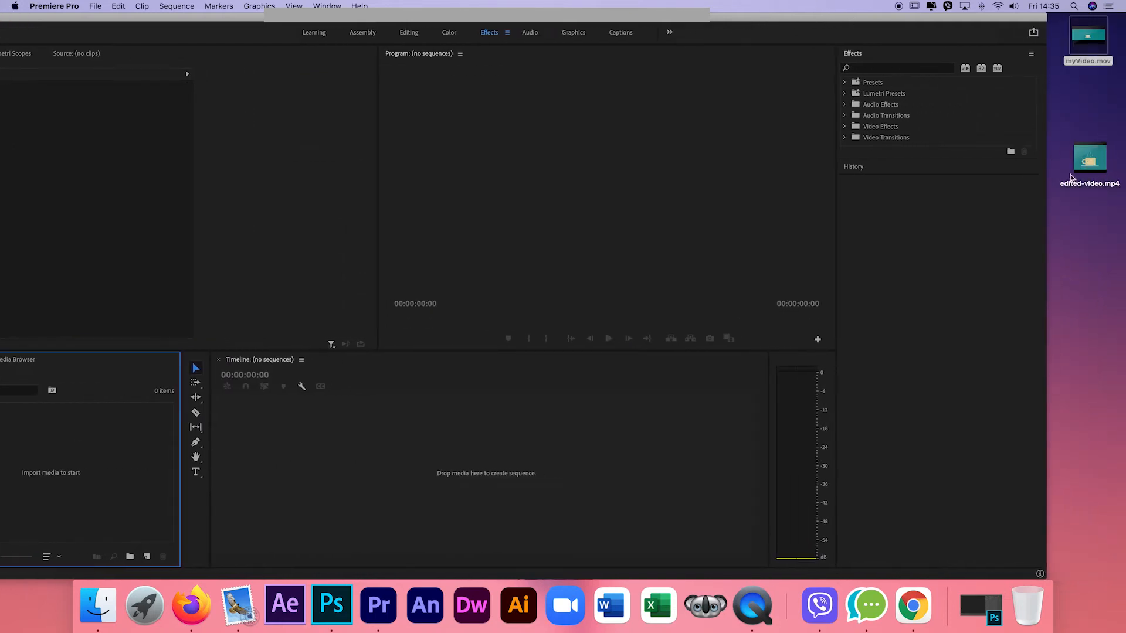
drag(1089, 157, 110, 473)
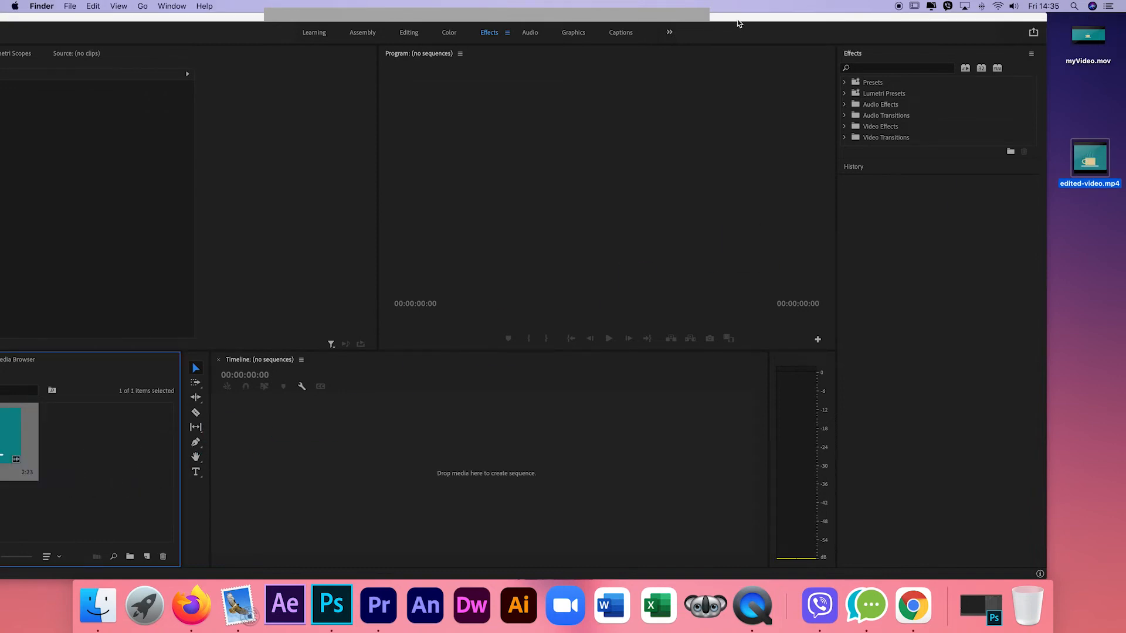
drag(737, 23, 822, 19)
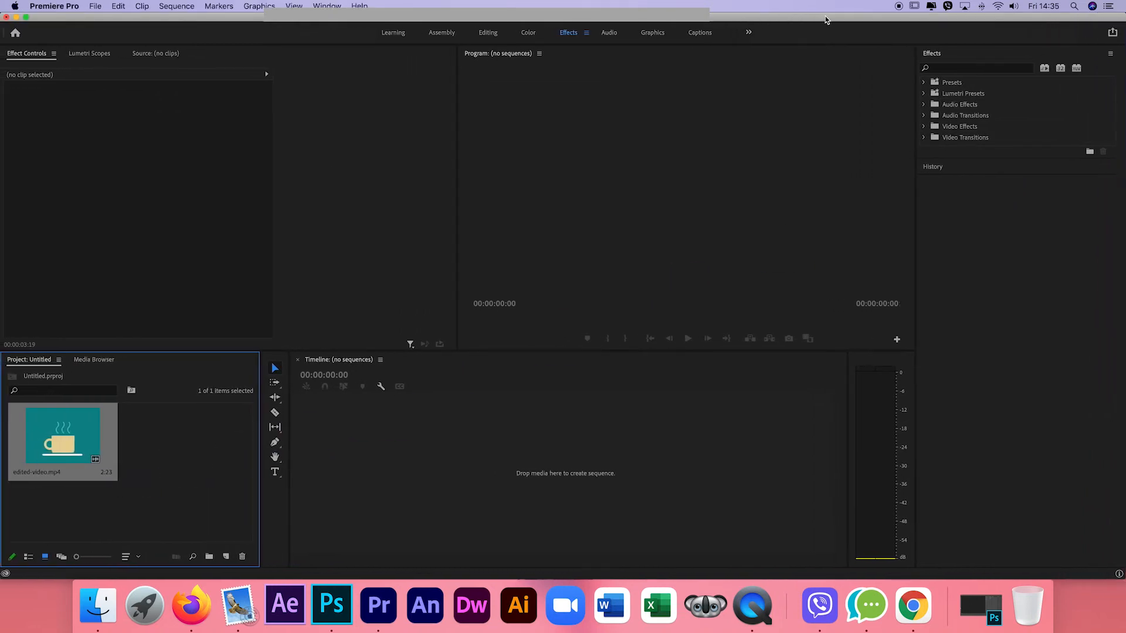
Step: Create a sequence from edited-video.mp4 in the timeline and play back part of it
drag(77, 421, 316, 445)
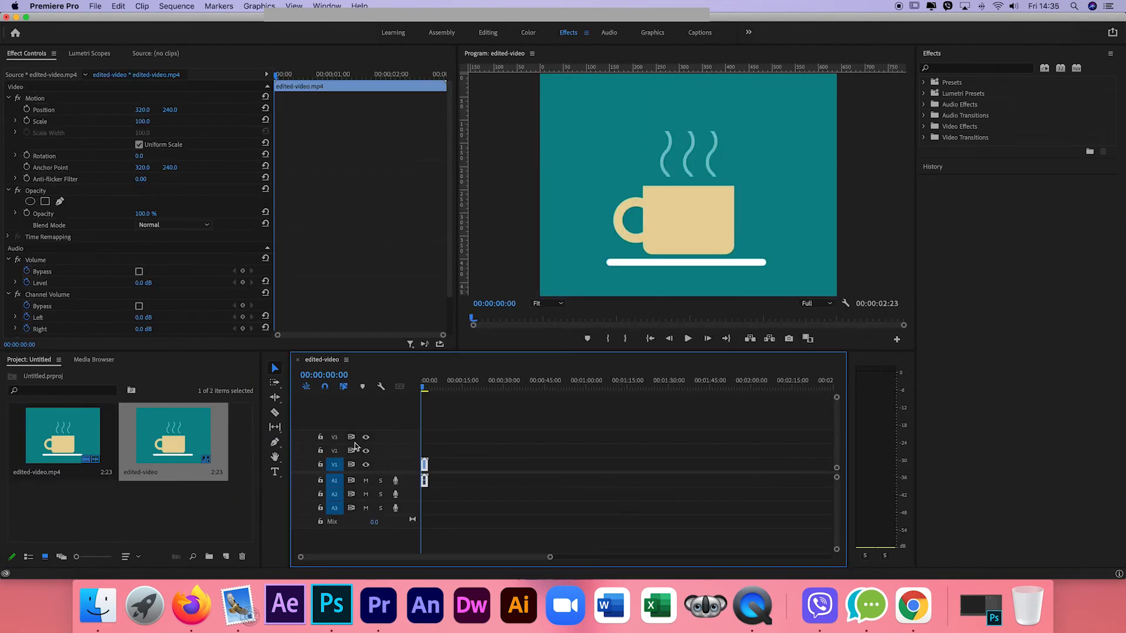
drag(550, 557, 427, 557)
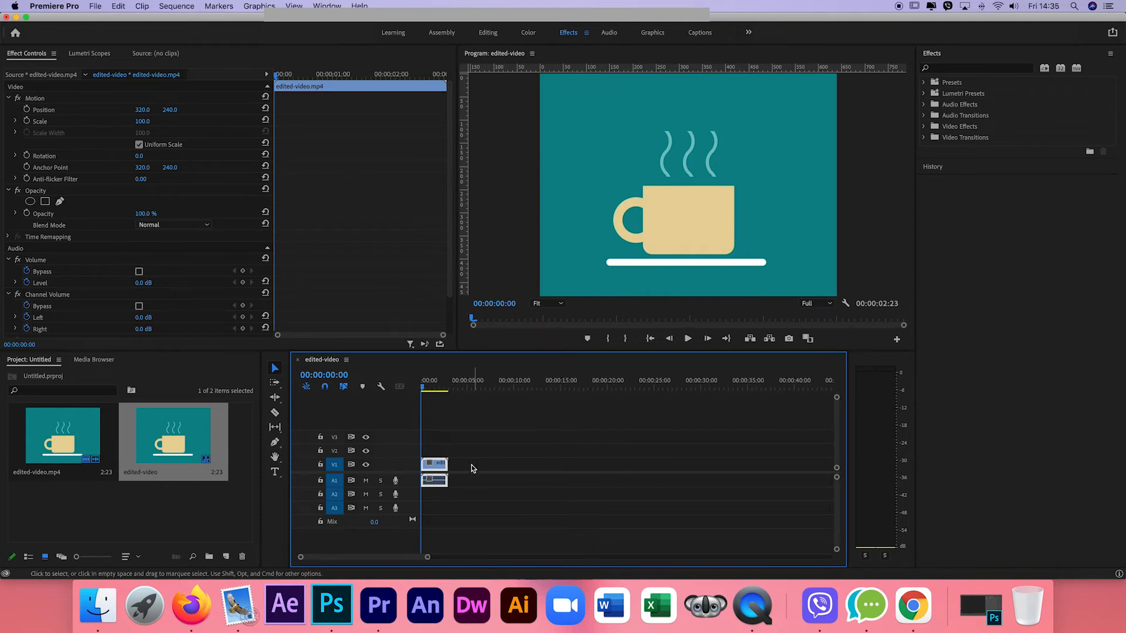
key(space)
key(space)
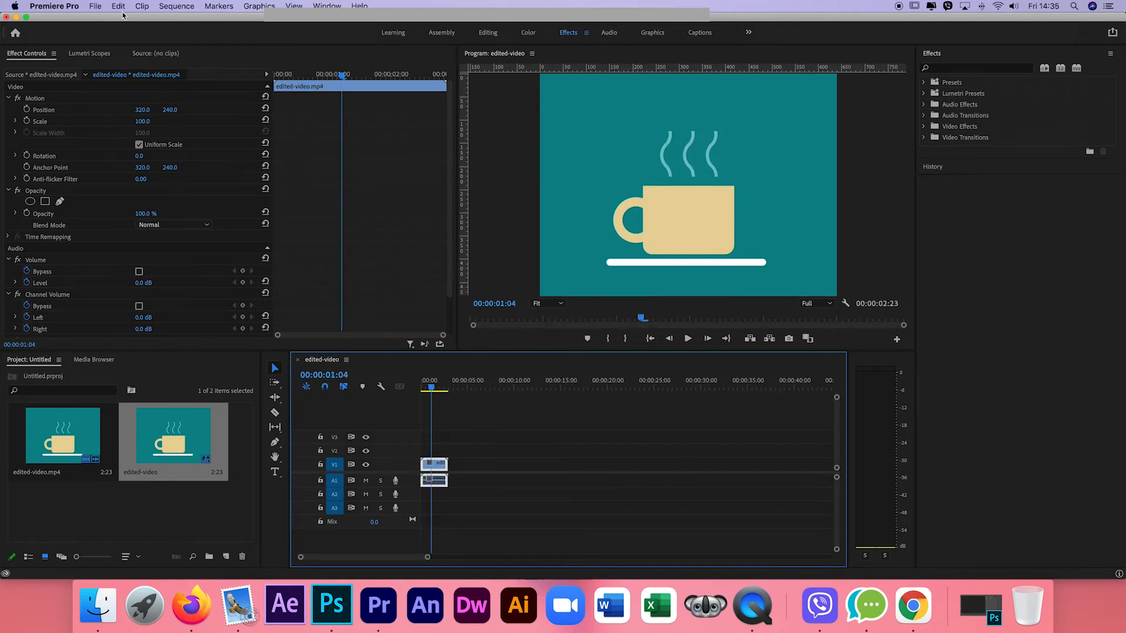
Step: Open the media export settings for the edited-video sequence, set the format to Animated GIF, and preview the clip through to its end
click(96, 7)
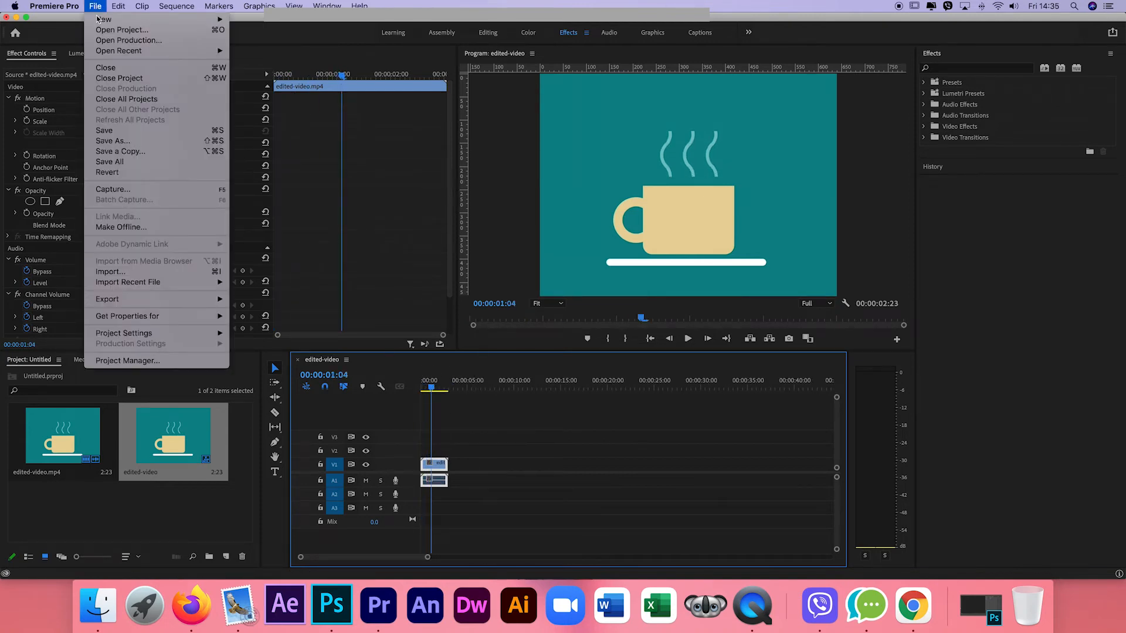
mouse_move(134, 300)
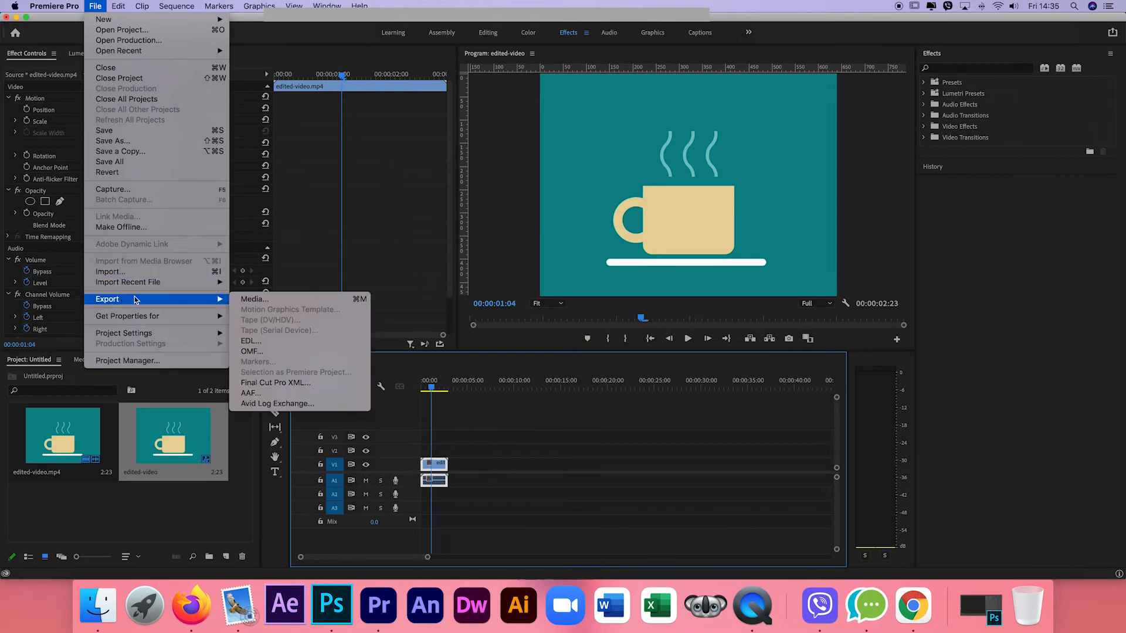
click(255, 300)
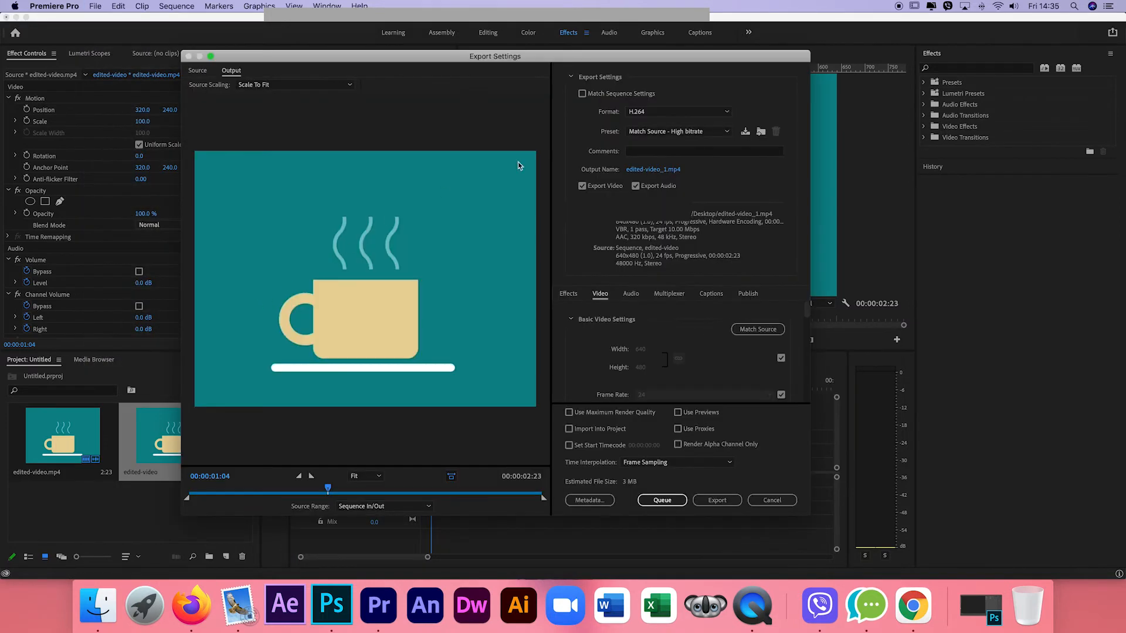
click(647, 112)
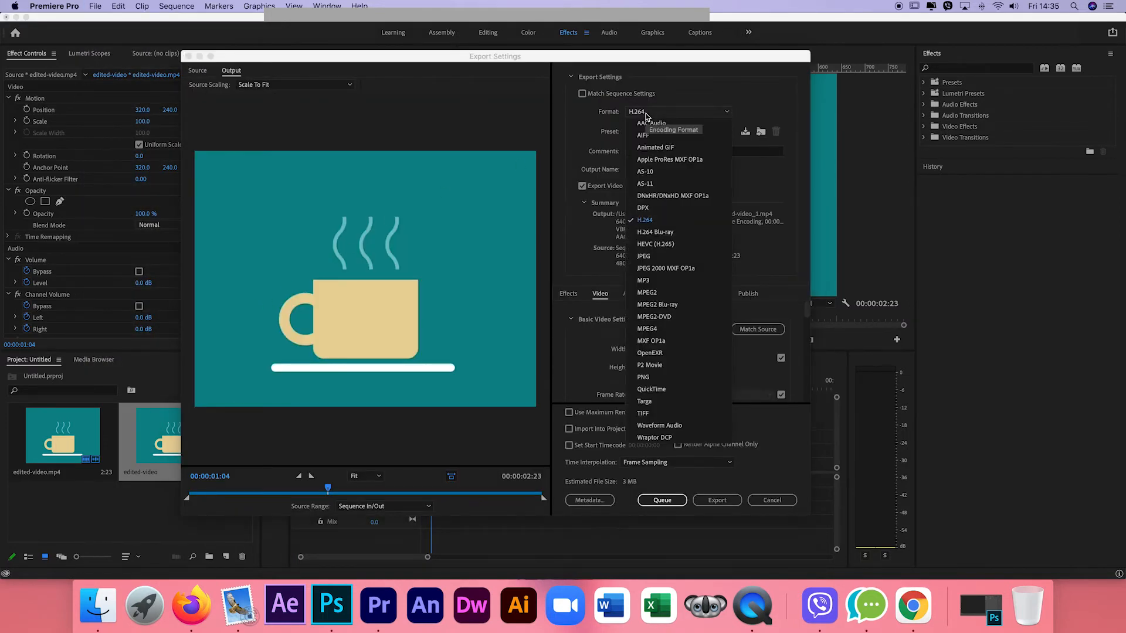
click(653, 148)
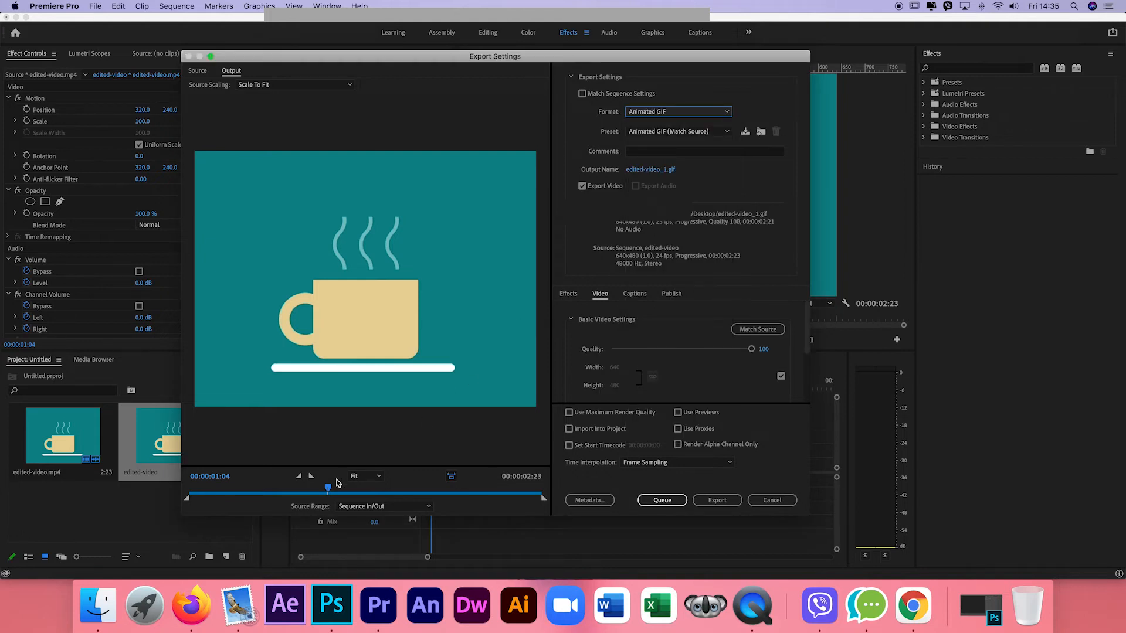
drag(328, 490, 542, 488)
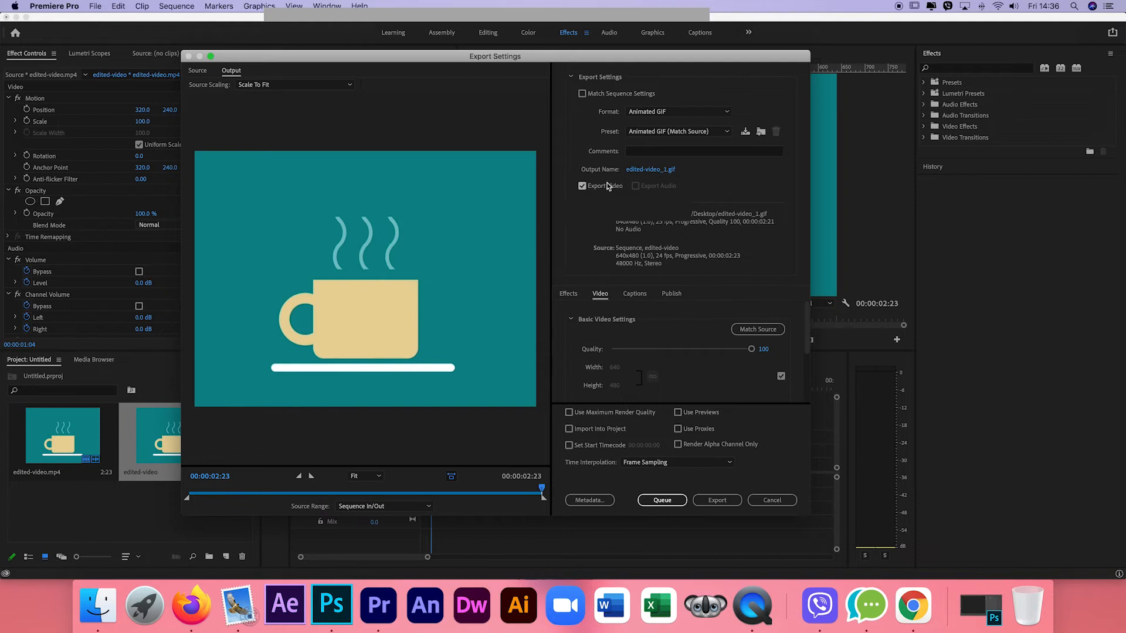
Step: Name the output file gif_premiere_pro on the desktop and export the sequence as an animated GIF
click(655, 170)
text(gif_premiere_pro)
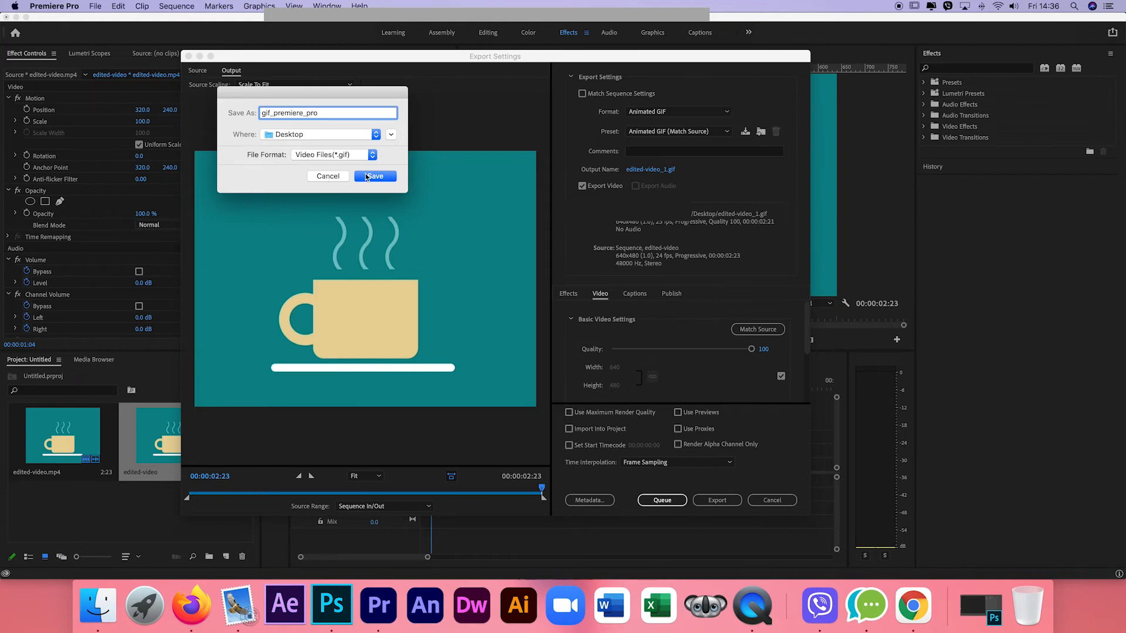
click(365, 177)
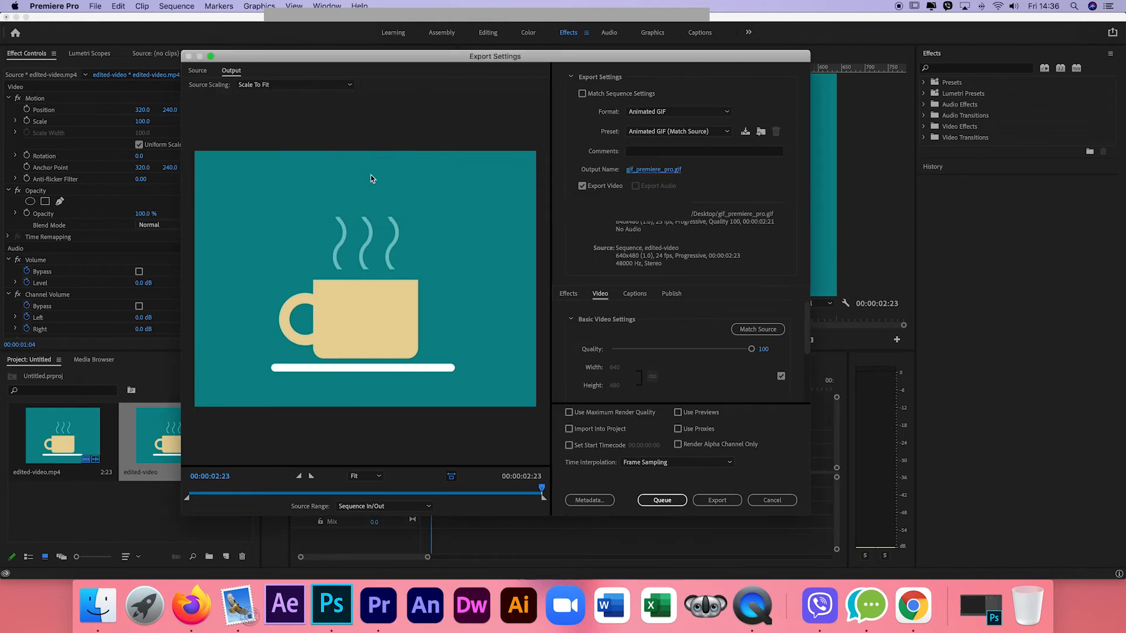
click(733, 501)
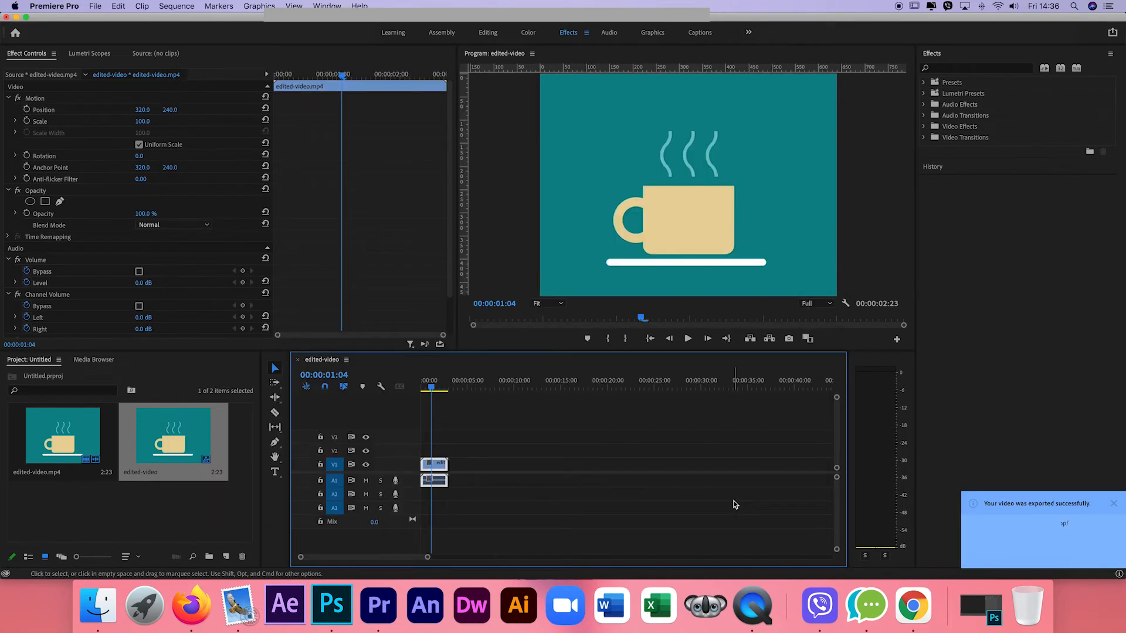
Step: Switch to Finder, preview gif_premiere_pro.gif and its file details on the desktop, and close the Finder window
click(86, 595)
click(302, 127)
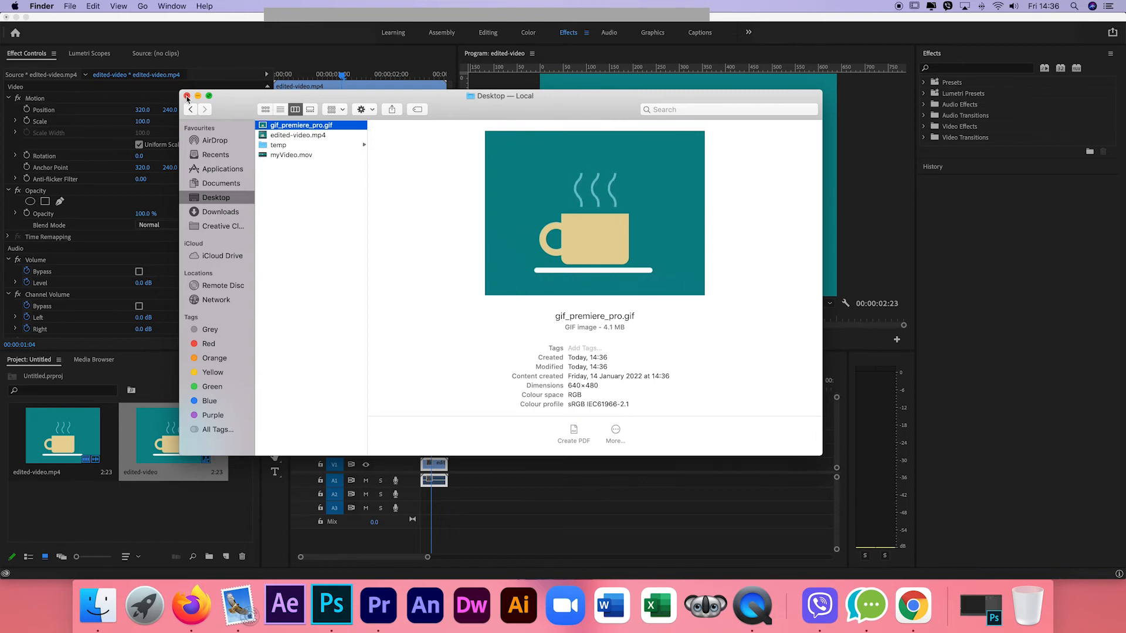
click(186, 96)
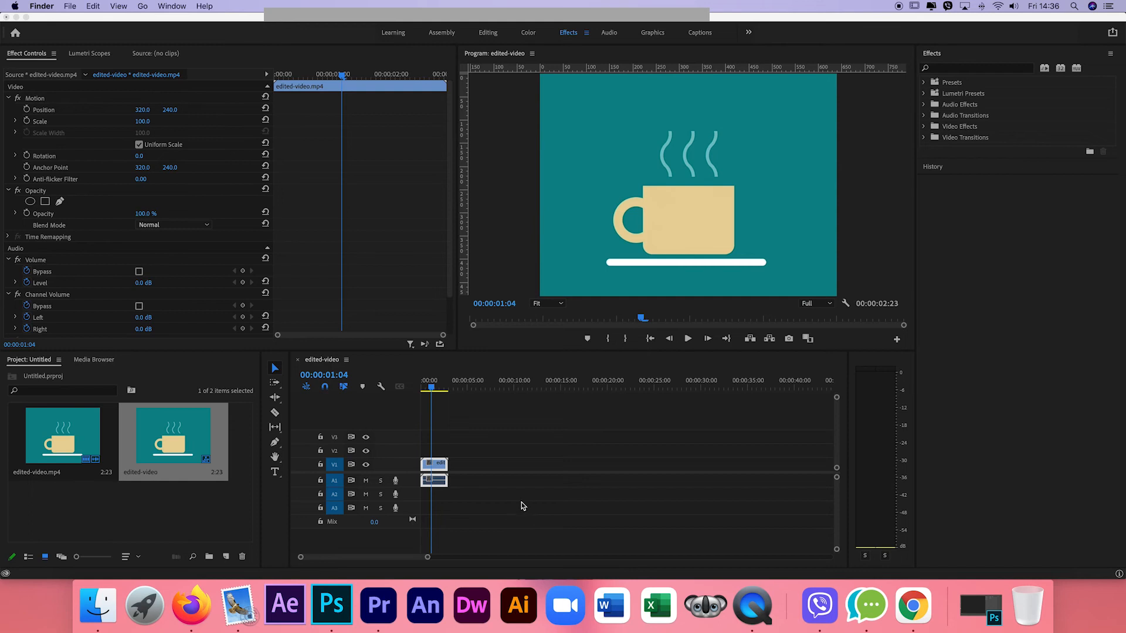
Step: Switch to Photoshop and import the frames of edited-video.mp4 to layers, from beginning to end, as a frame animation
click(336, 603)
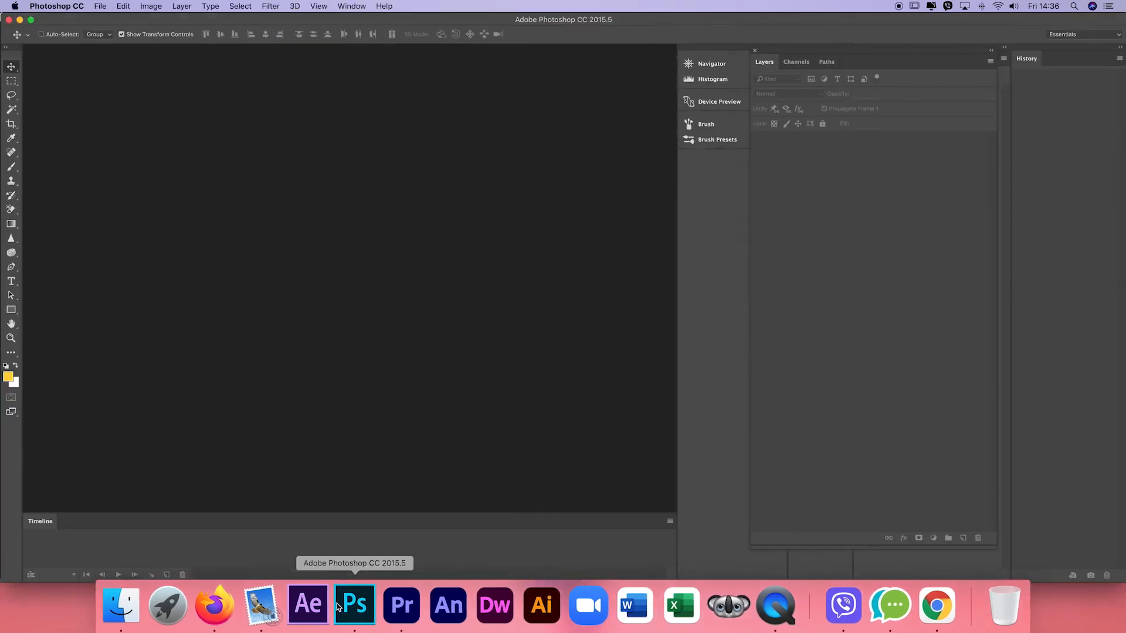
click(100, 7)
mouse_move(119, 269)
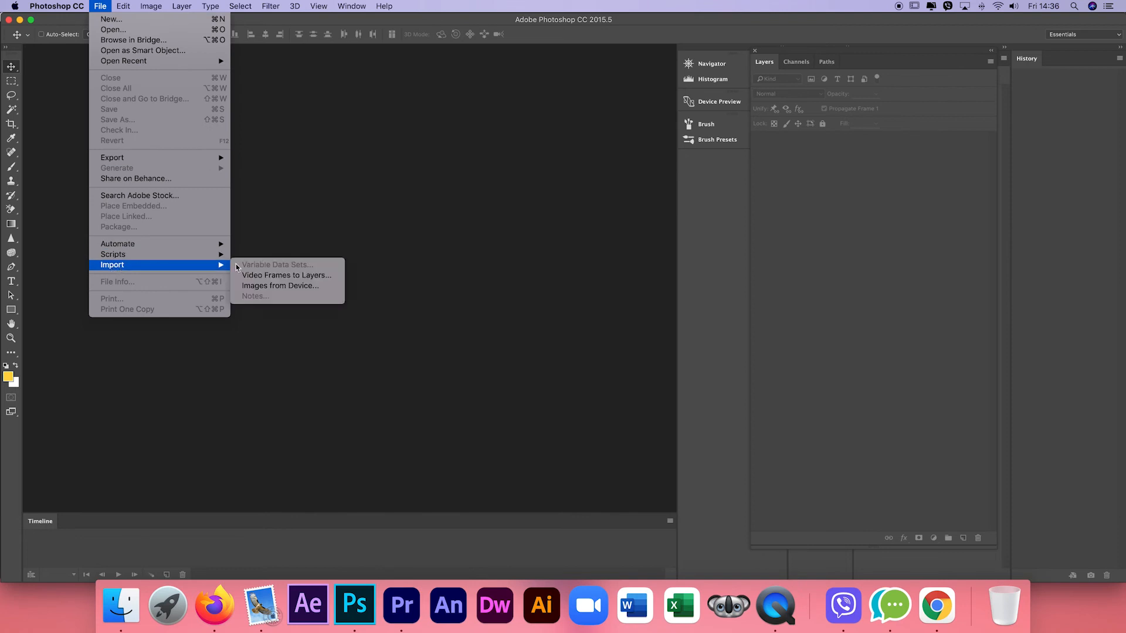
click(275, 280)
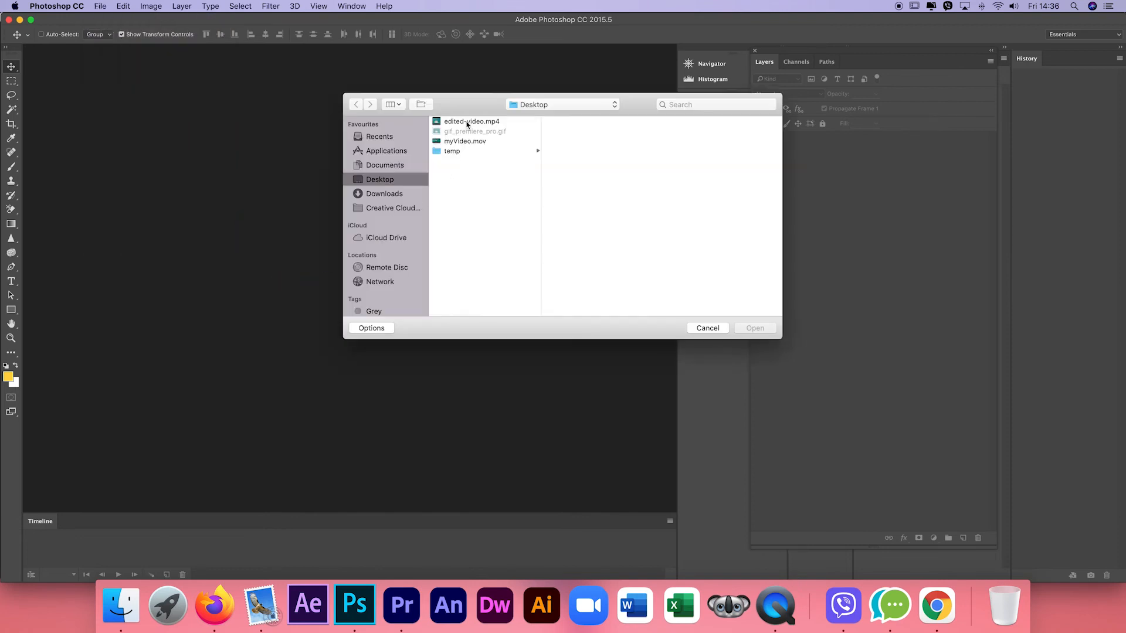
click(472, 122)
click(754, 327)
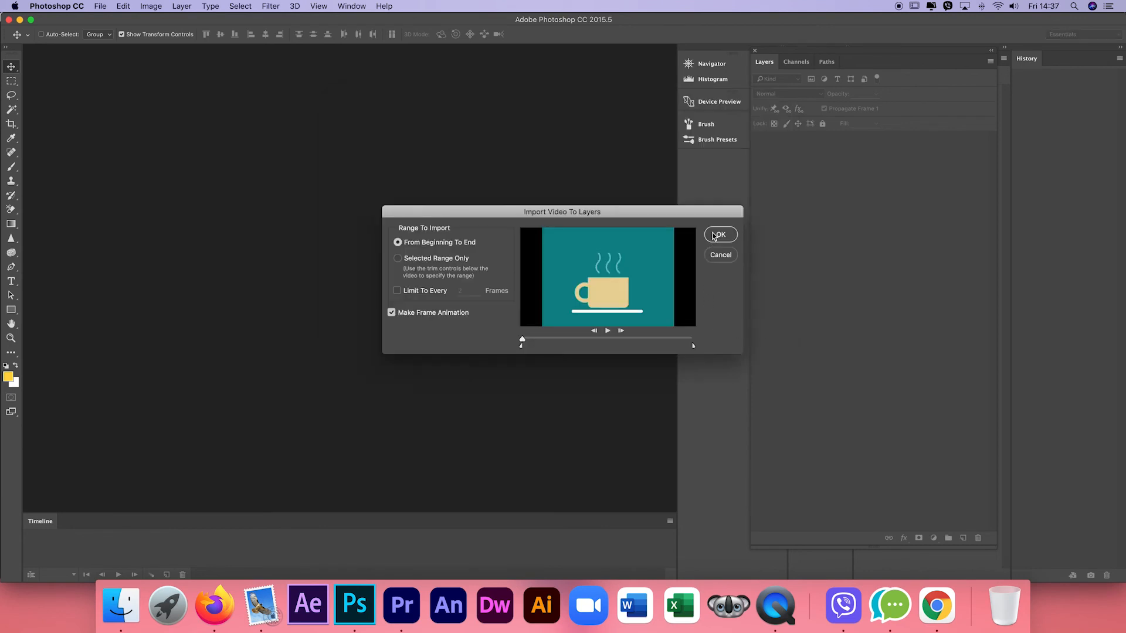
click(716, 233)
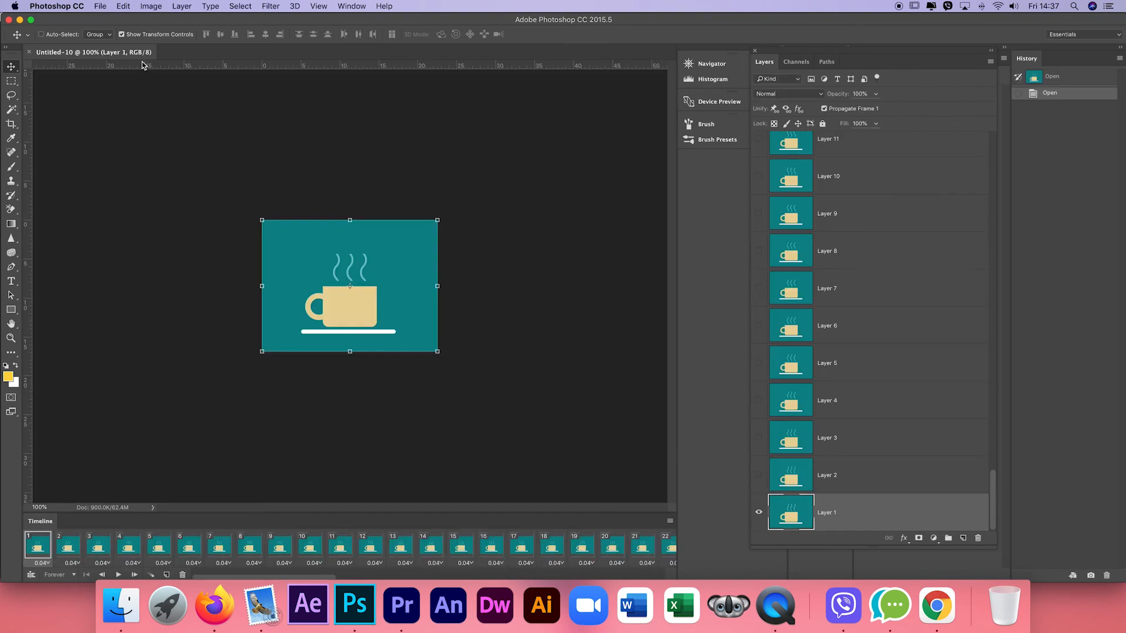
Step: Save the animation for the web as a 640 by 480 px GIF looping forever, named gif_photoshop, on the desktop
click(101, 7)
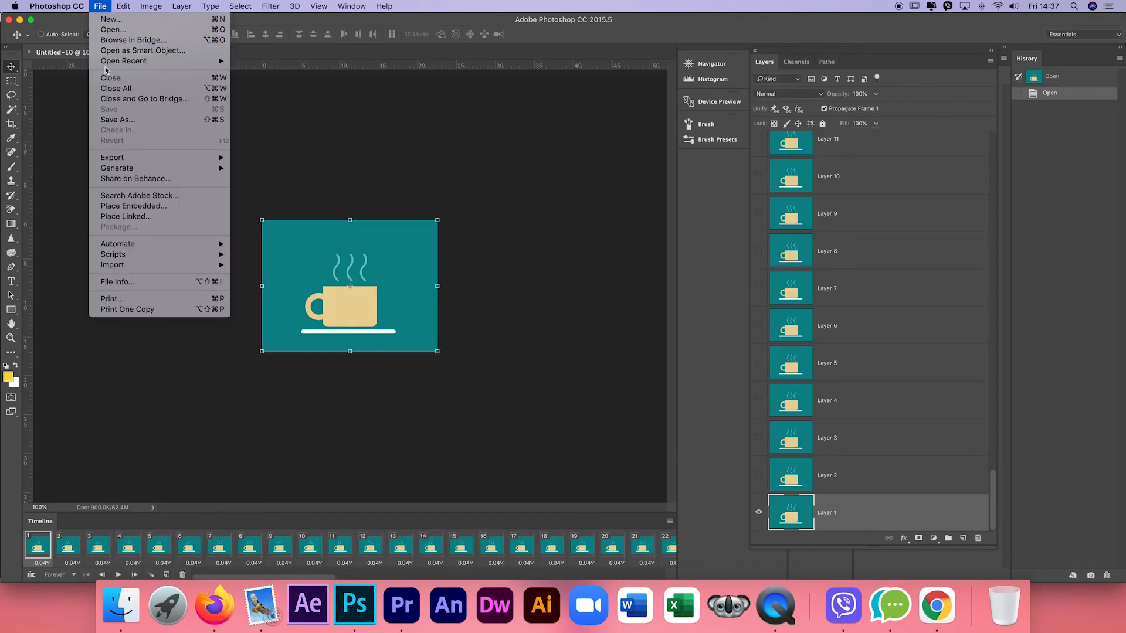
mouse_move(108, 163)
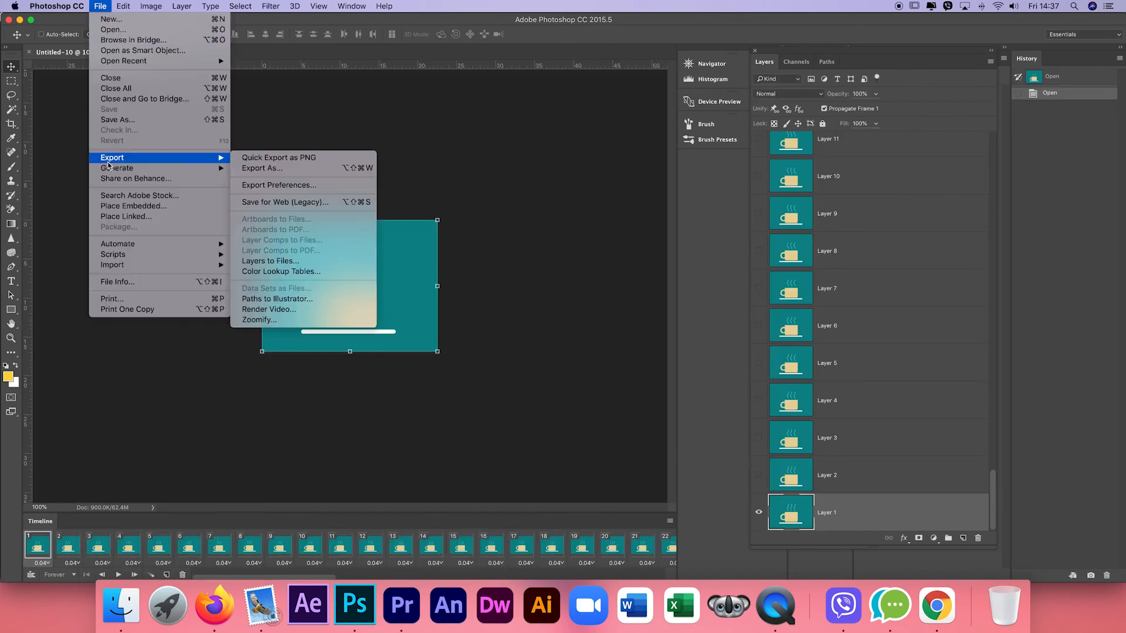
click(293, 202)
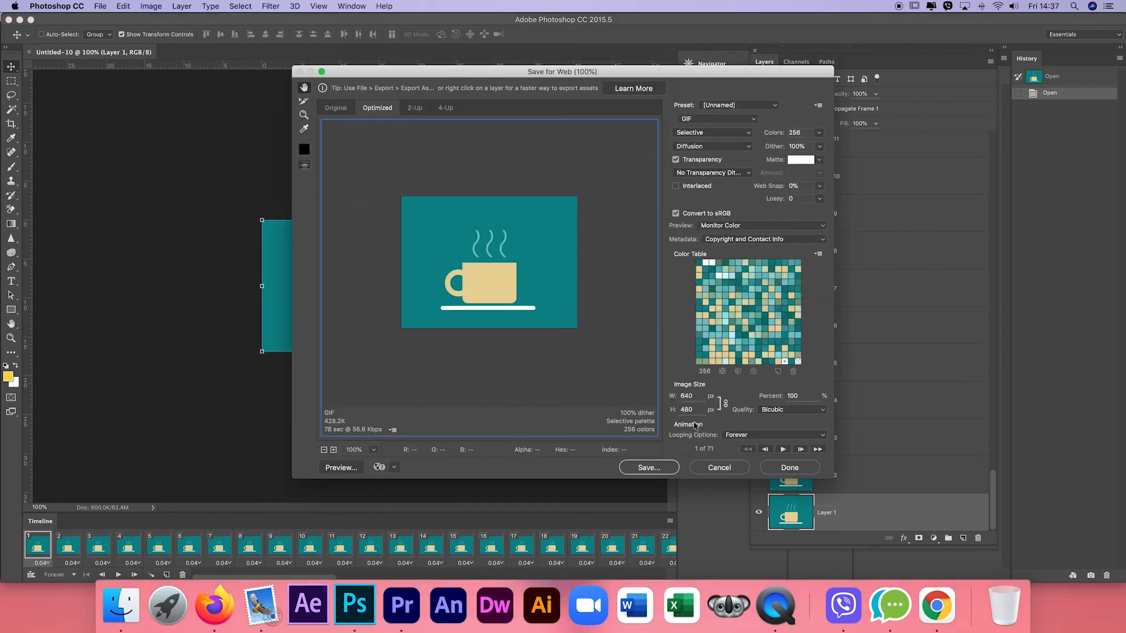
click(649, 467)
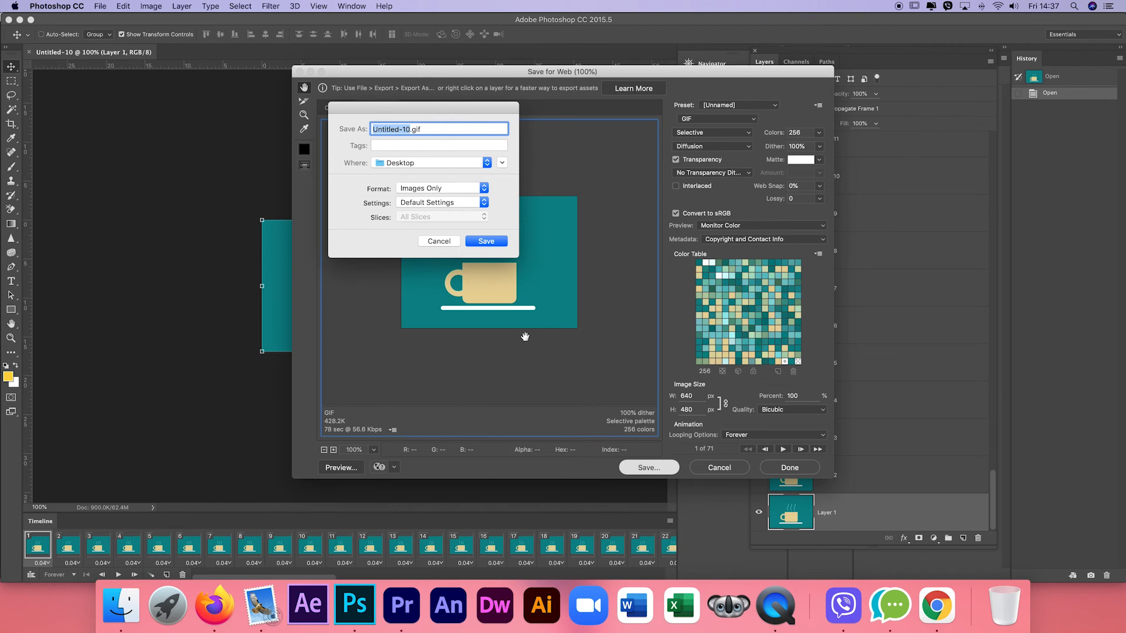
text(gif_photoshop)
click(484, 241)
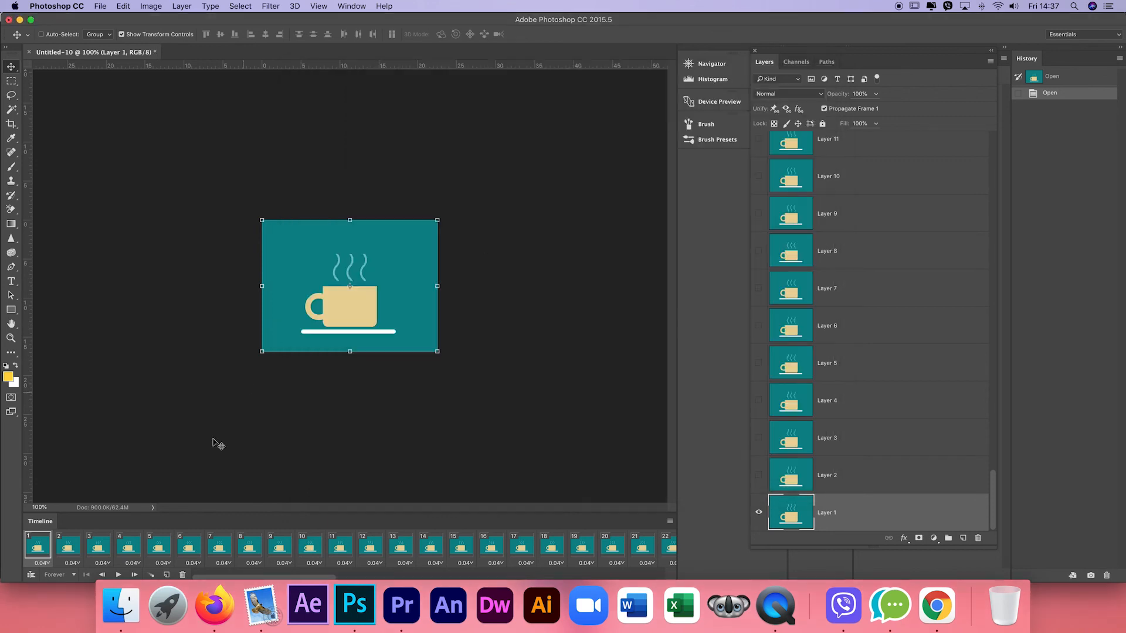
Step: Switch to Finder and compare the enlarged previews and file details of gif_photoshop.gif and gif_premiere_pro.gif on the desktop
click(107, 586)
click(284, 126)
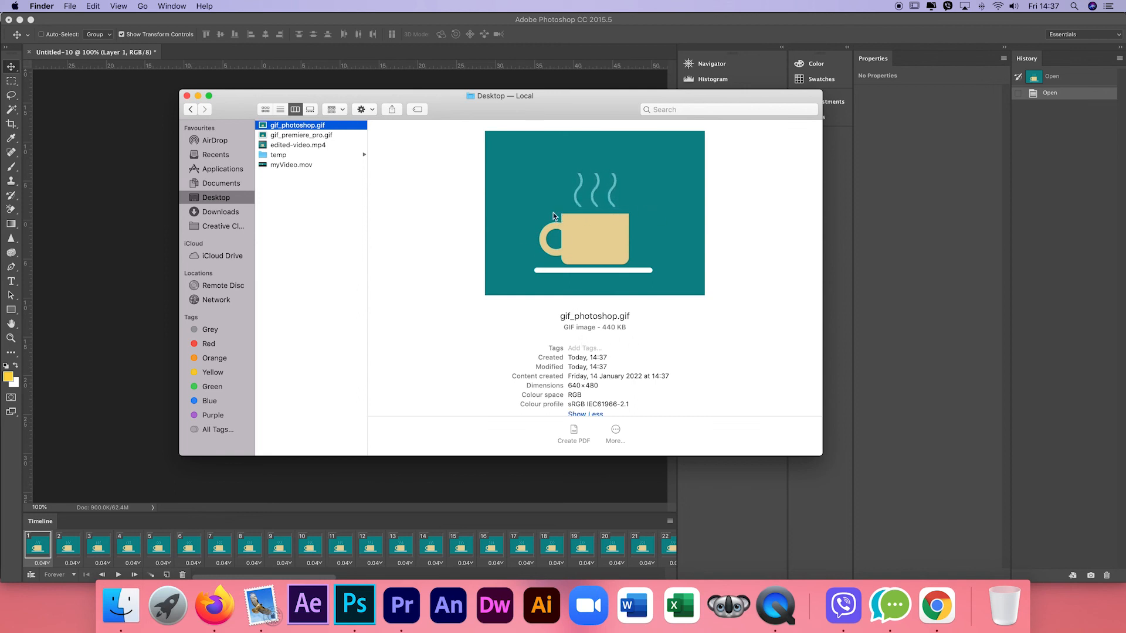
drag(458, 104, 348, 40)
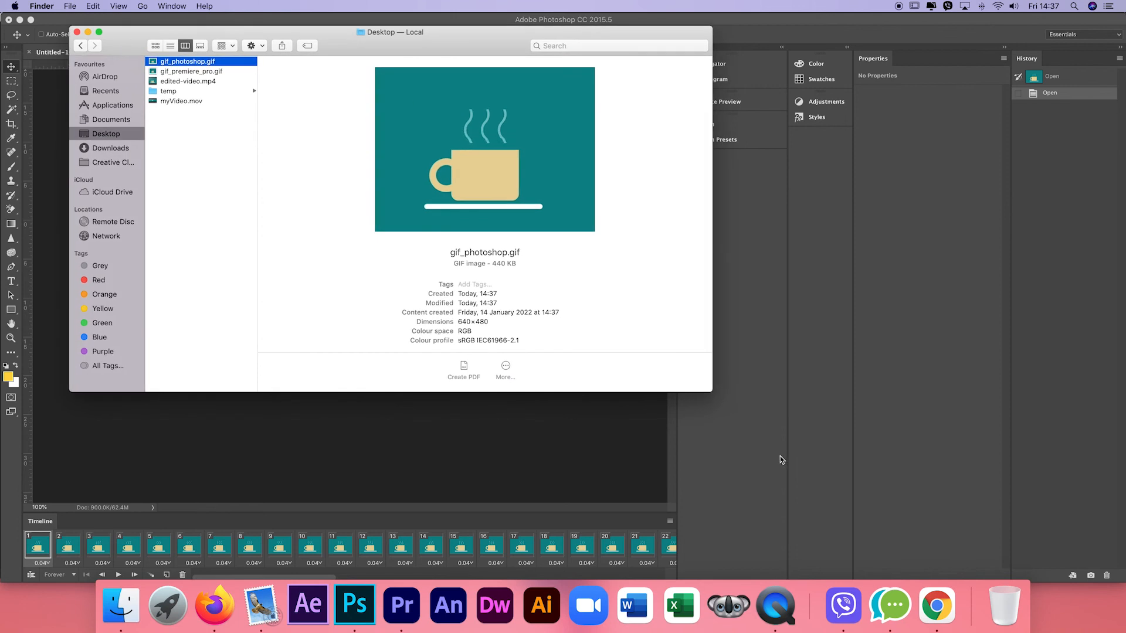
drag(712, 392, 1124, 632)
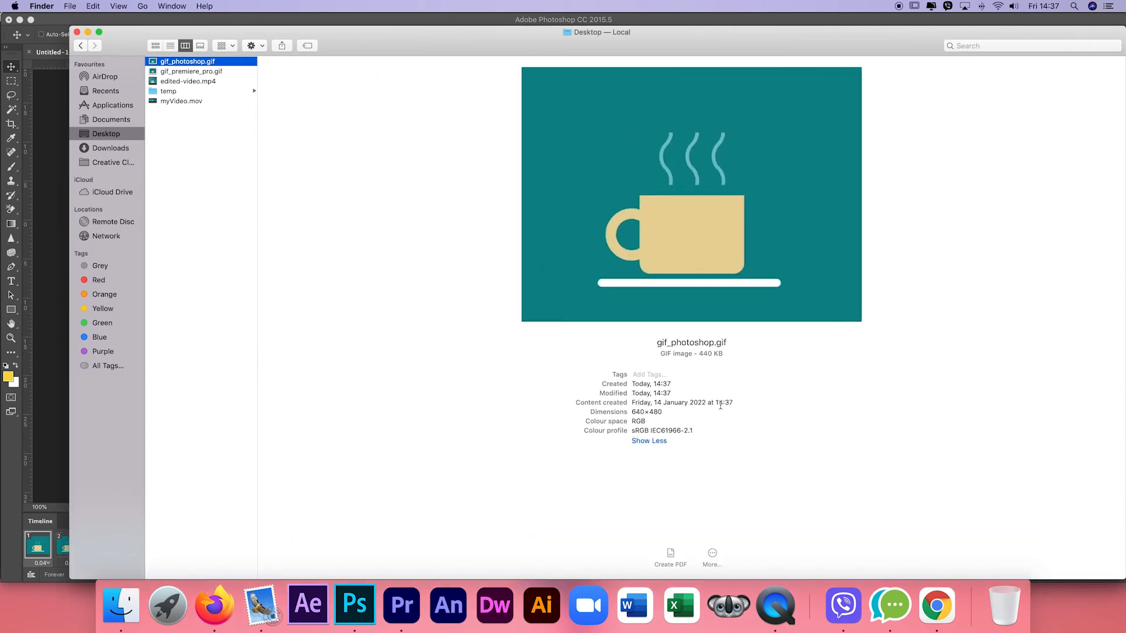
click(184, 73)
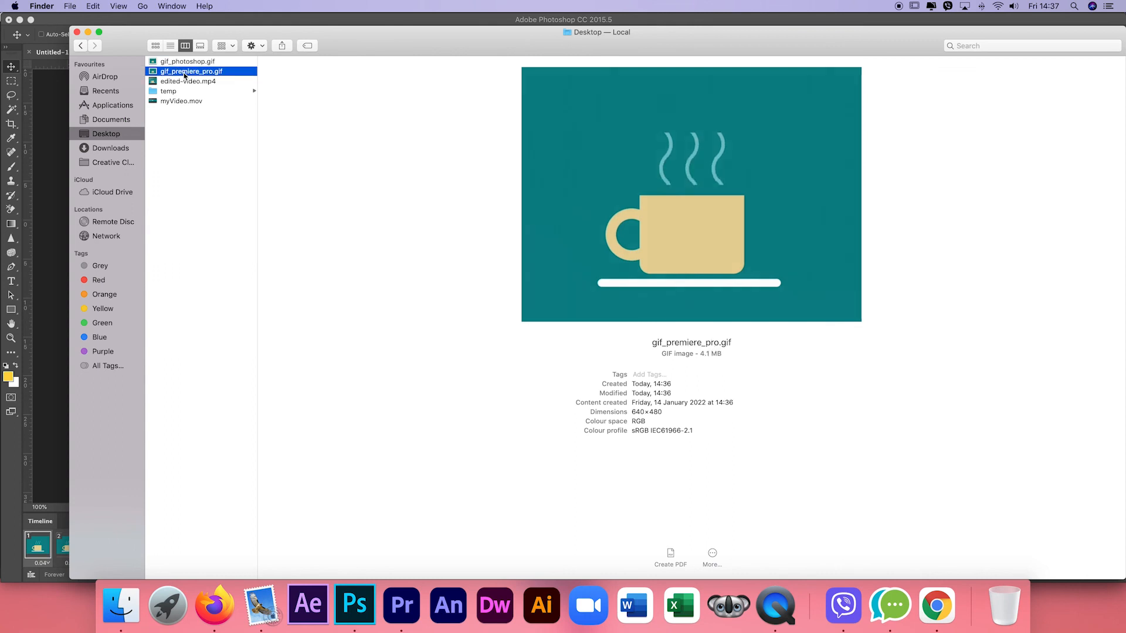